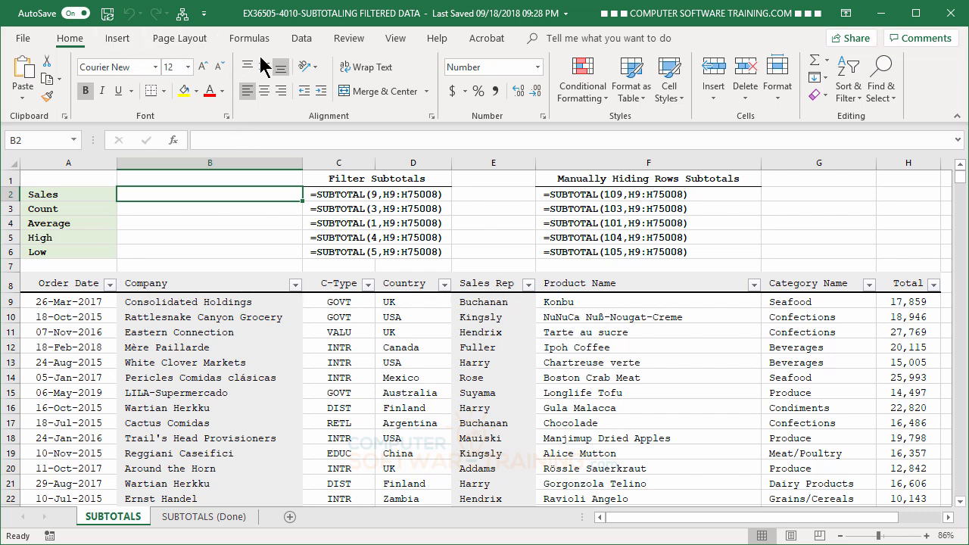
# Turn off the order table's filters and reapply them to the row 8 headers with data cell F9 selected.
pyautogui.click(303, 39)
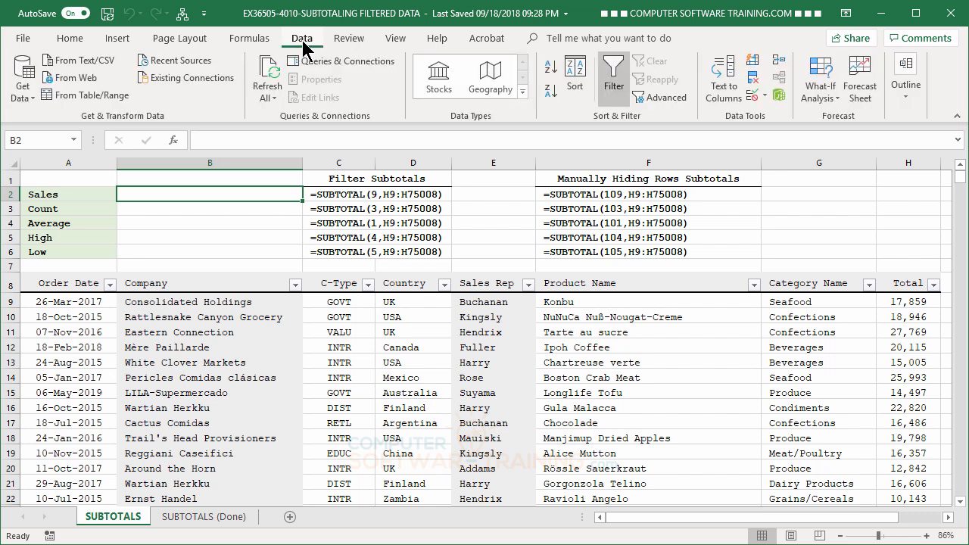
pyautogui.click(614, 82)
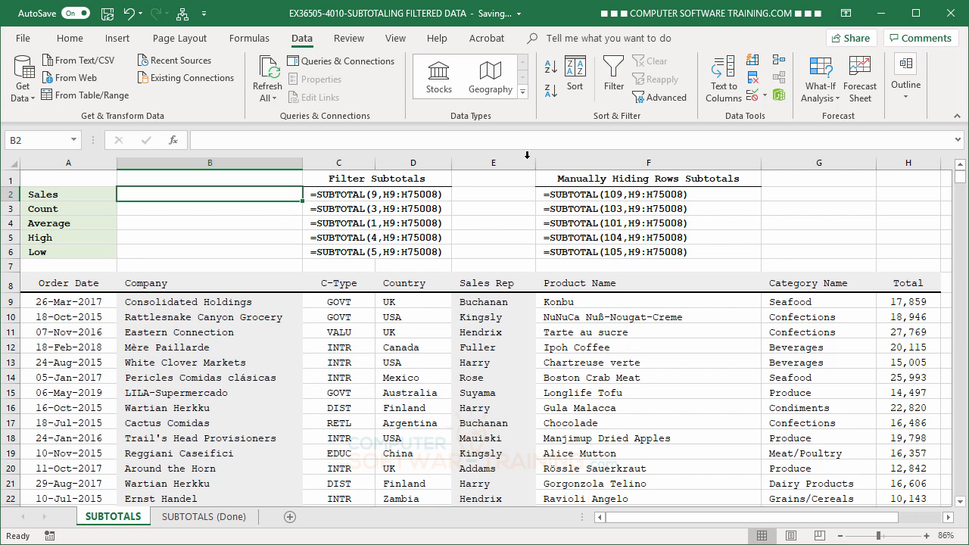
pyautogui.click(615, 68)
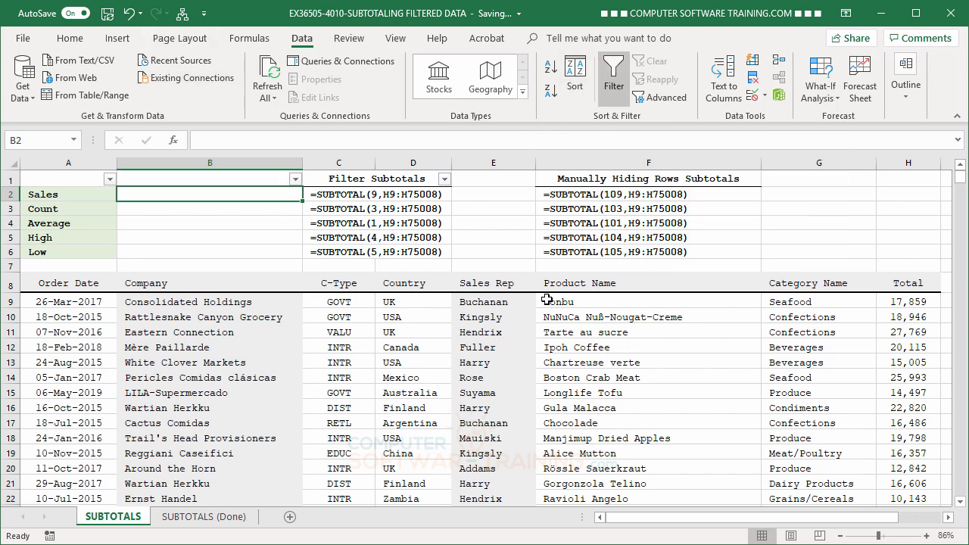
pyautogui.click(129, 13)
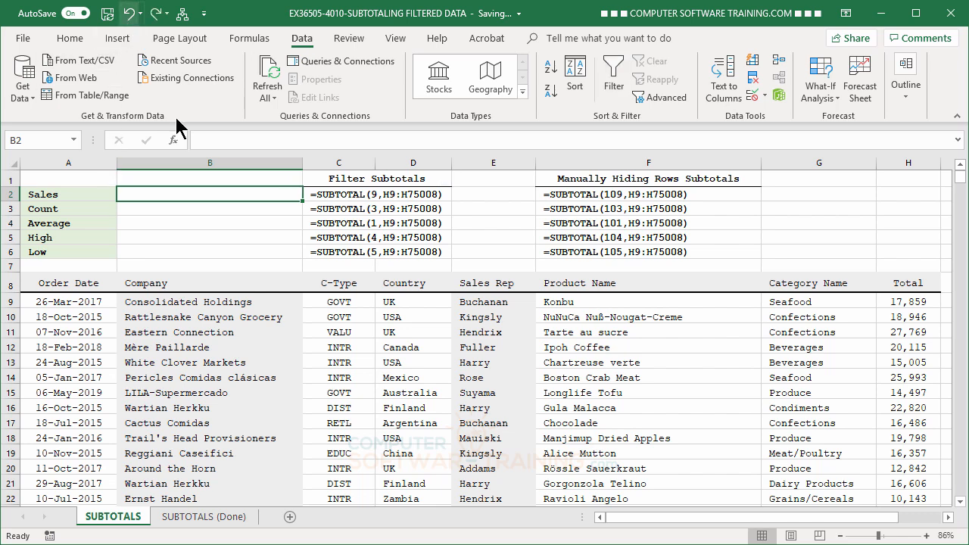
pyautogui.click(563, 302)
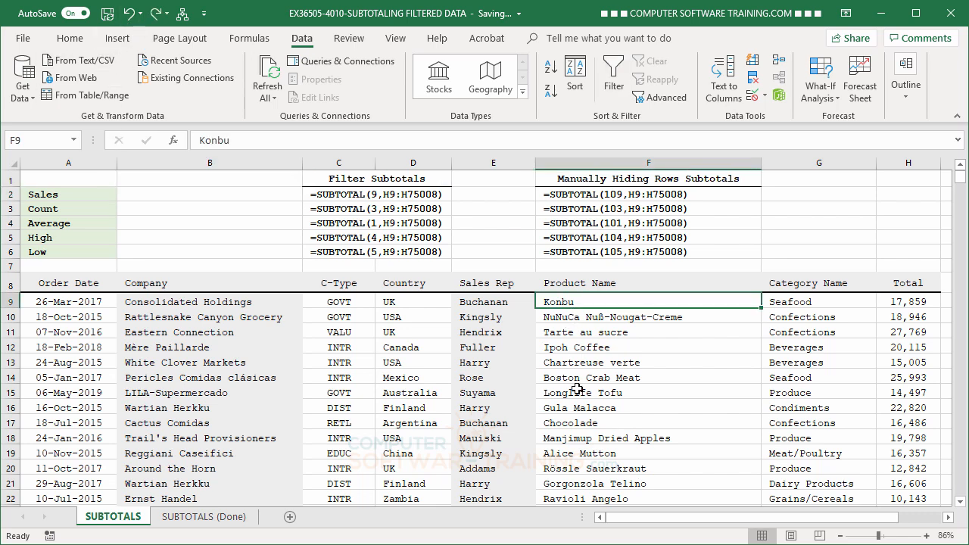
pyautogui.click(614, 70)
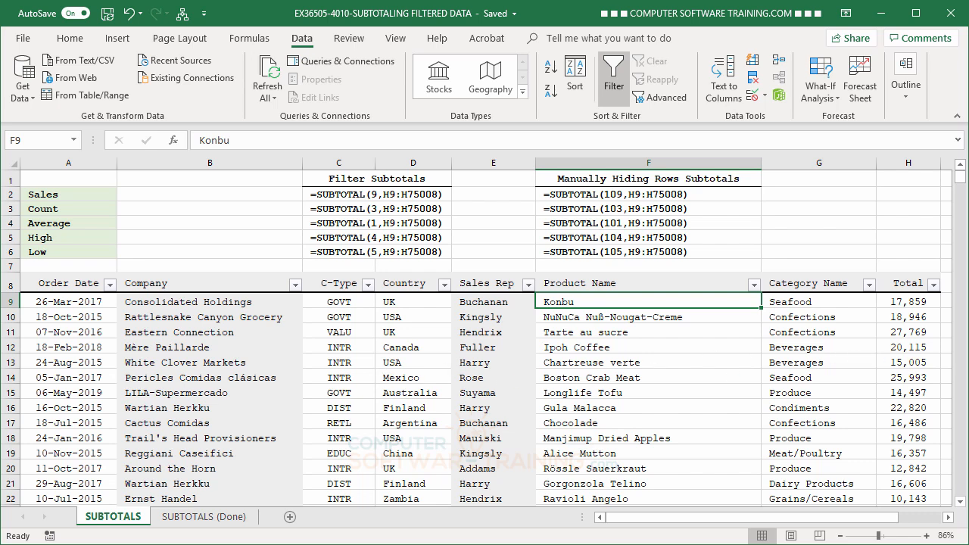
# Filter the Sales Rep column to only the rep listed in row 12, and clear that filter.
pyautogui.click(528, 285)
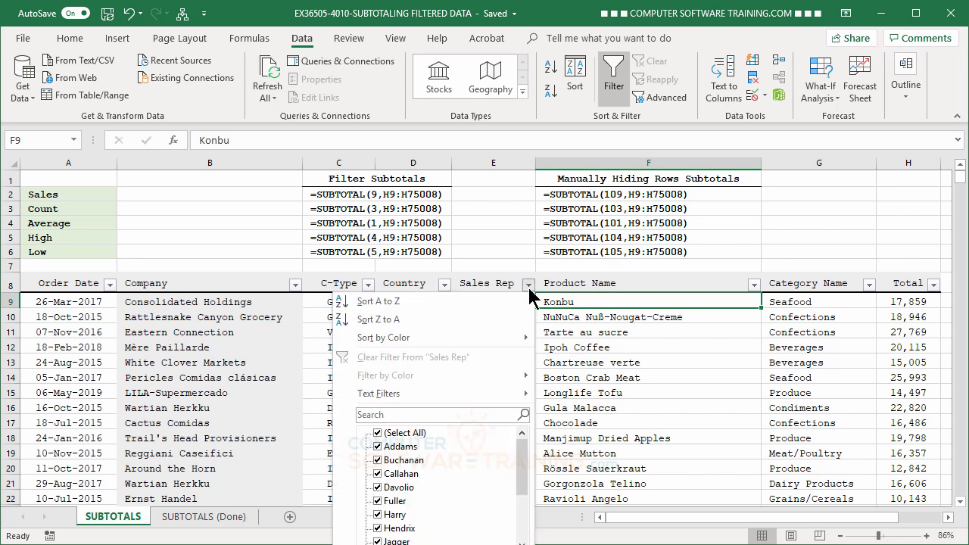
pyautogui.click(381, 434)
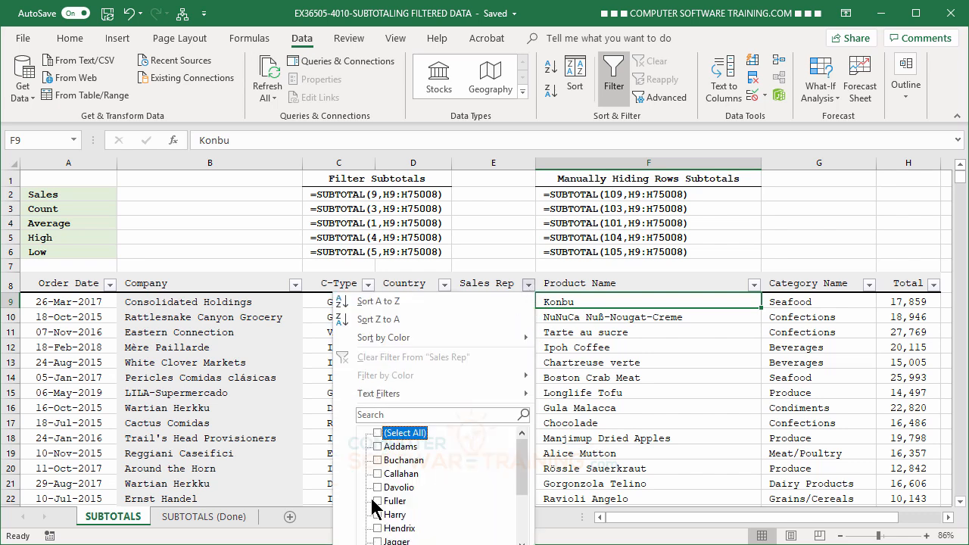
pyautogui.click(382, 503)
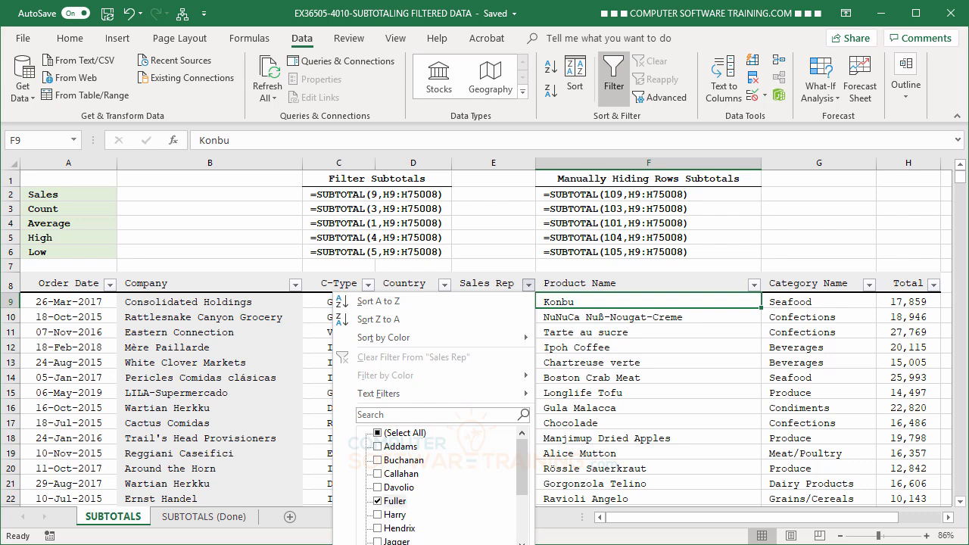
pyautogui.press('Return')
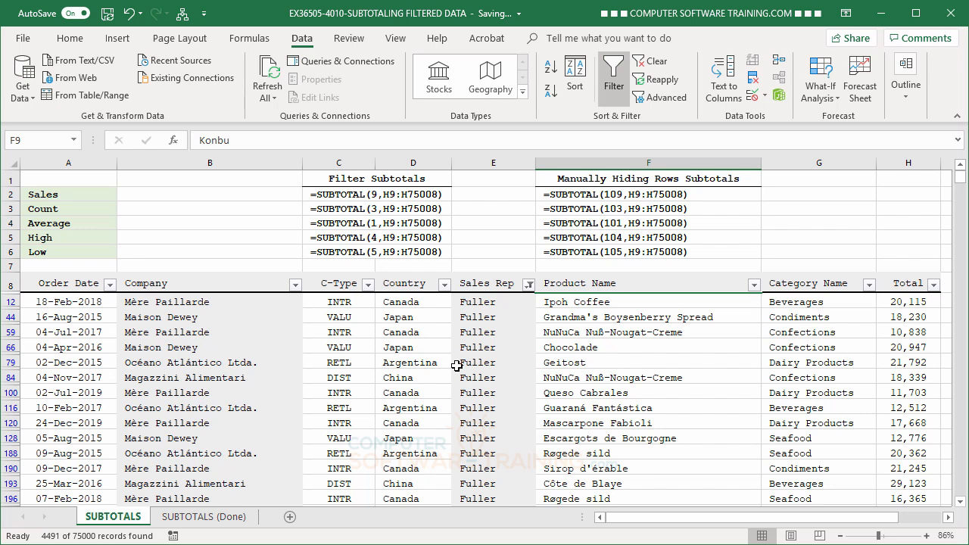
pyautogui.click(529, 284)
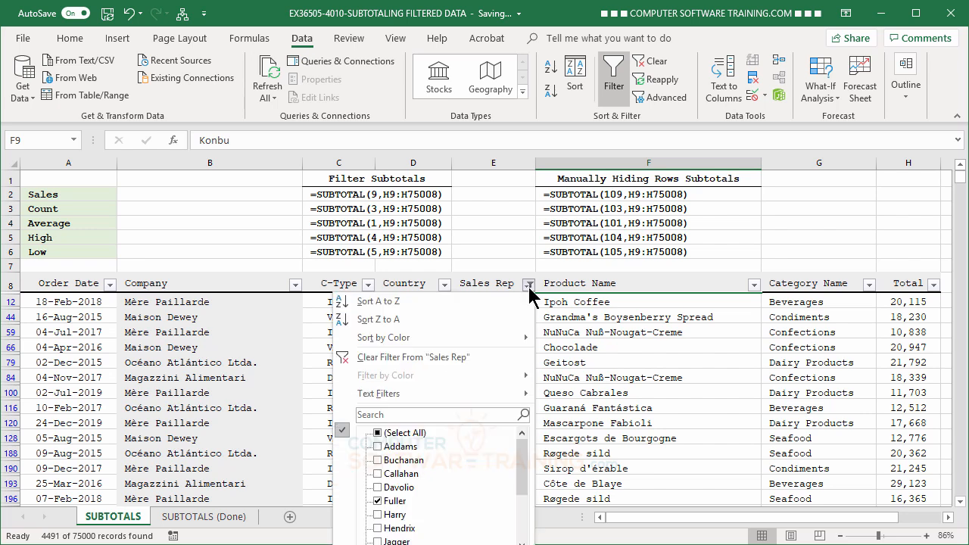
pyautogui.click(395, 358)
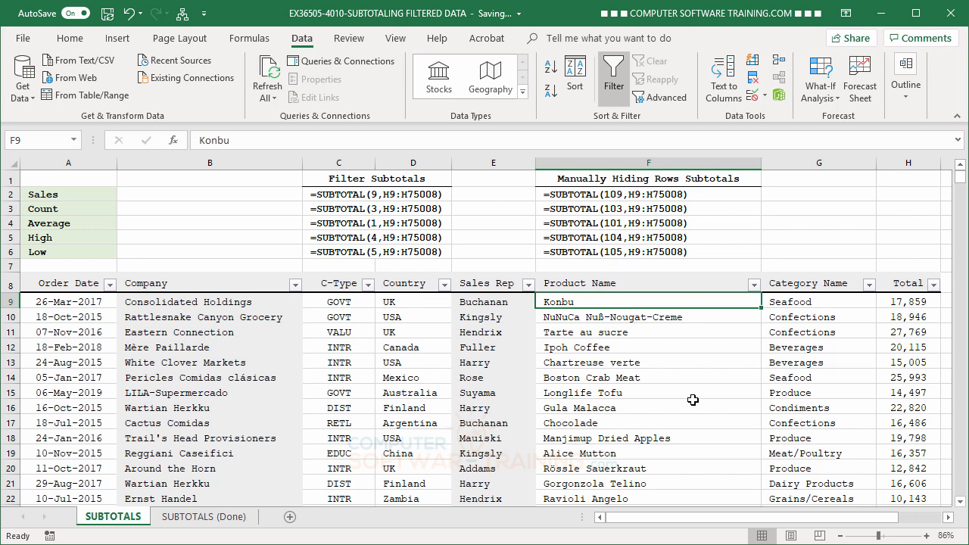
# Enter the Sales formula =SUBTOTAL(109,H9:H75008) in cell B2.
pyautogui.click(196, 193)
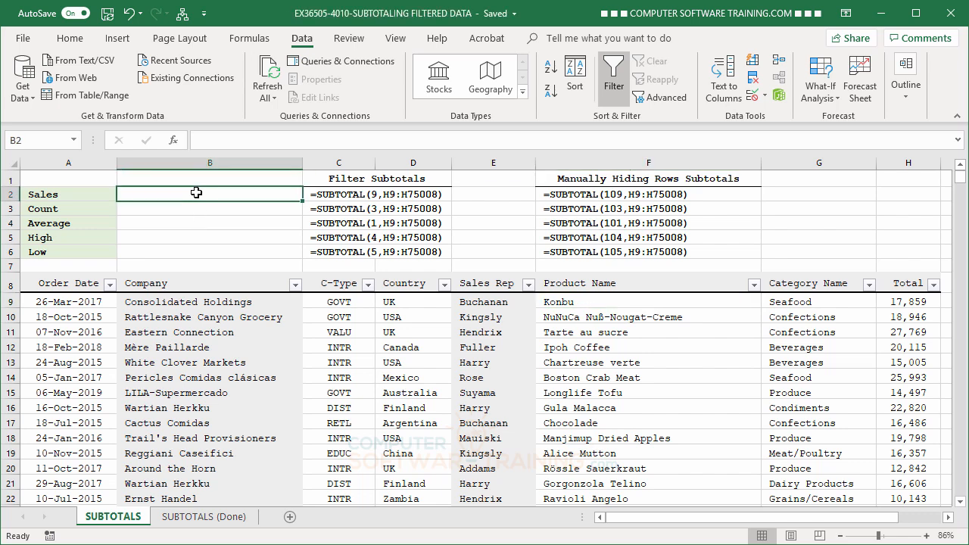
pyautogui.write('=sub')
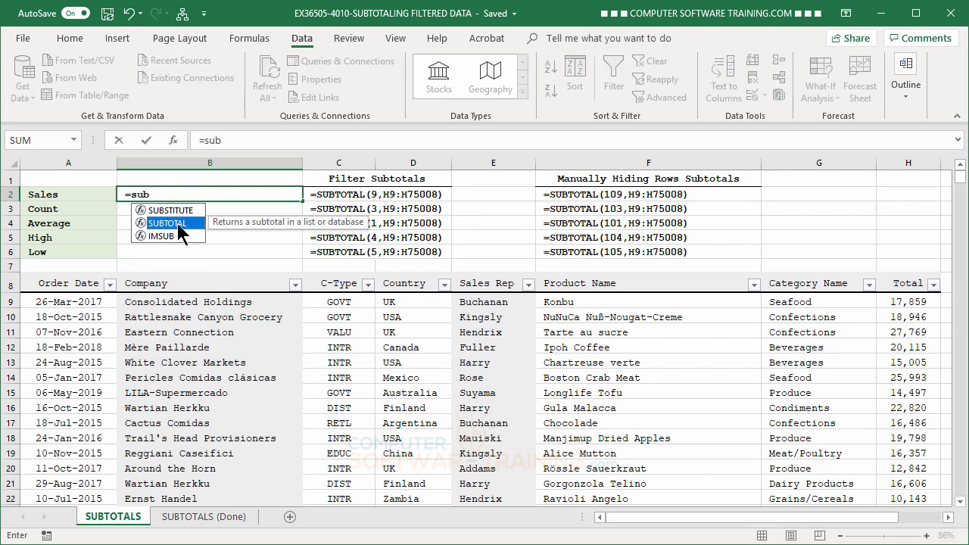
pyautogui.doubleClick(178, 223)
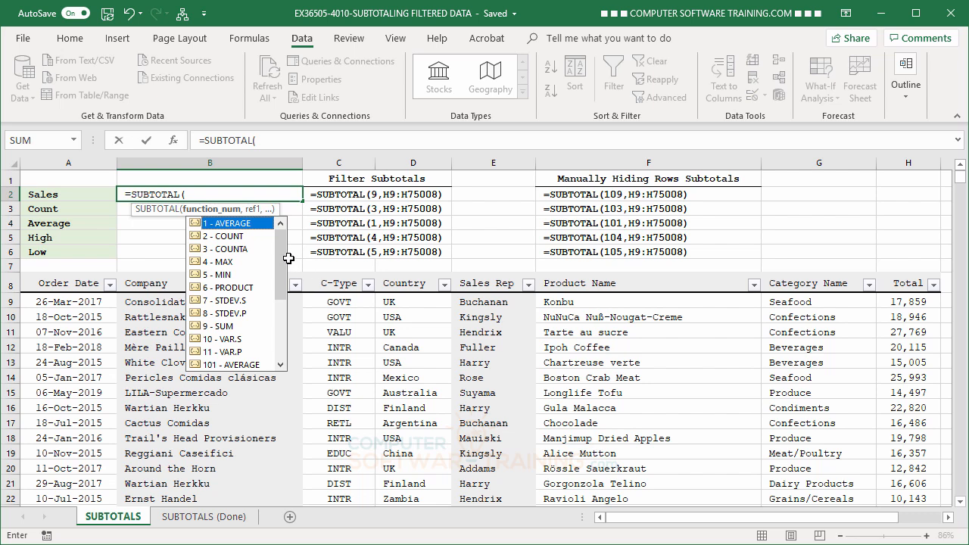
pyautogui.moveTo(284, 255); pyautogui.dragTo(279, 326)
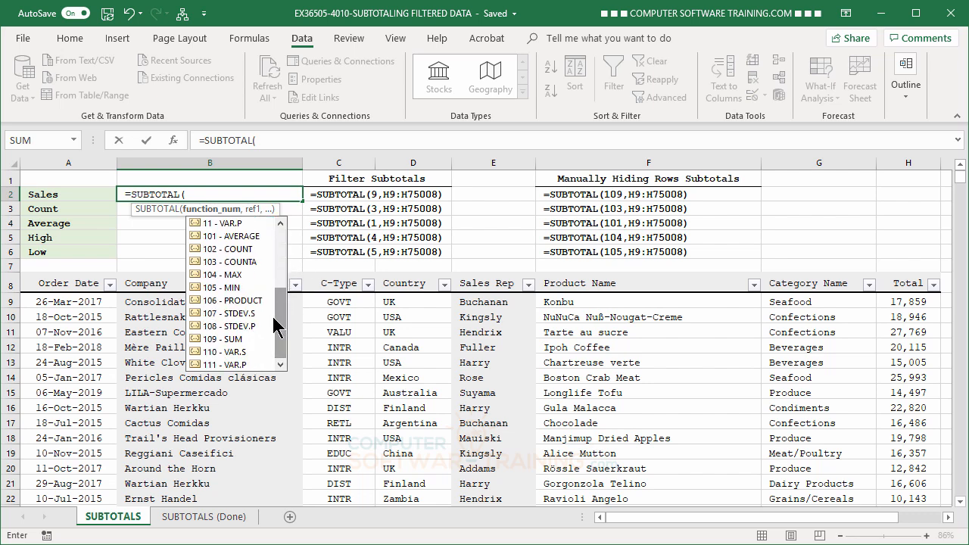
pyautogui.doubleClick(237, 341)
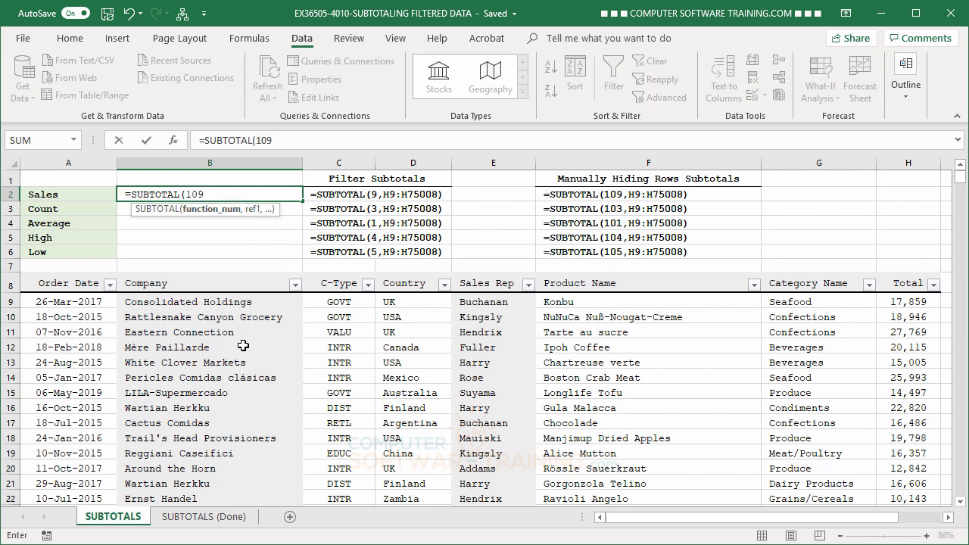
pyautogui.write(',')
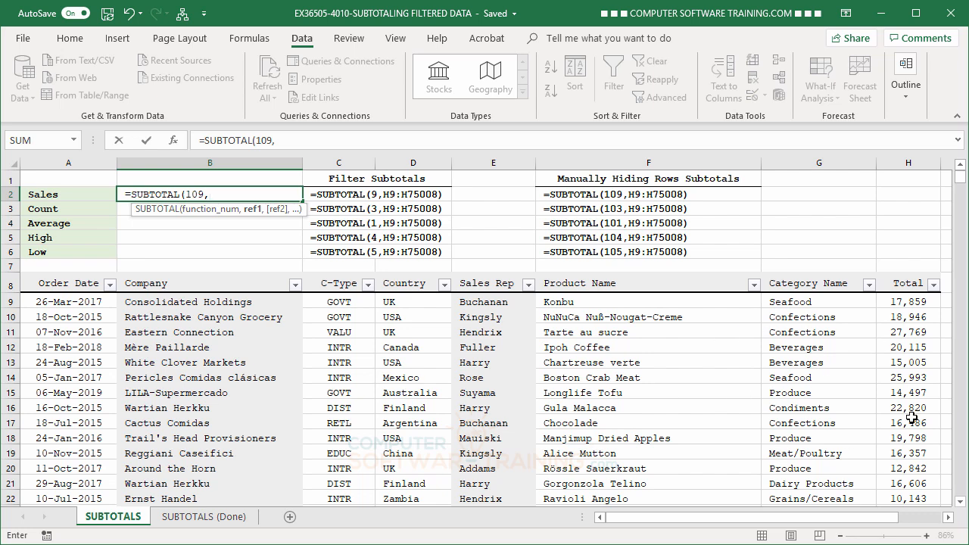
pyautogui.click(910, 301)
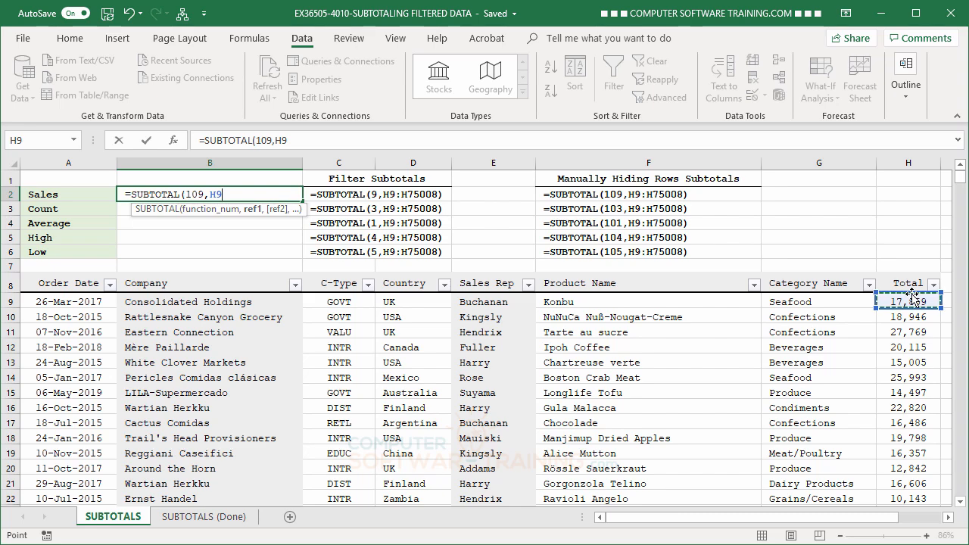
pyautogui.hotkey('ctrl', 'shift', 'Down')
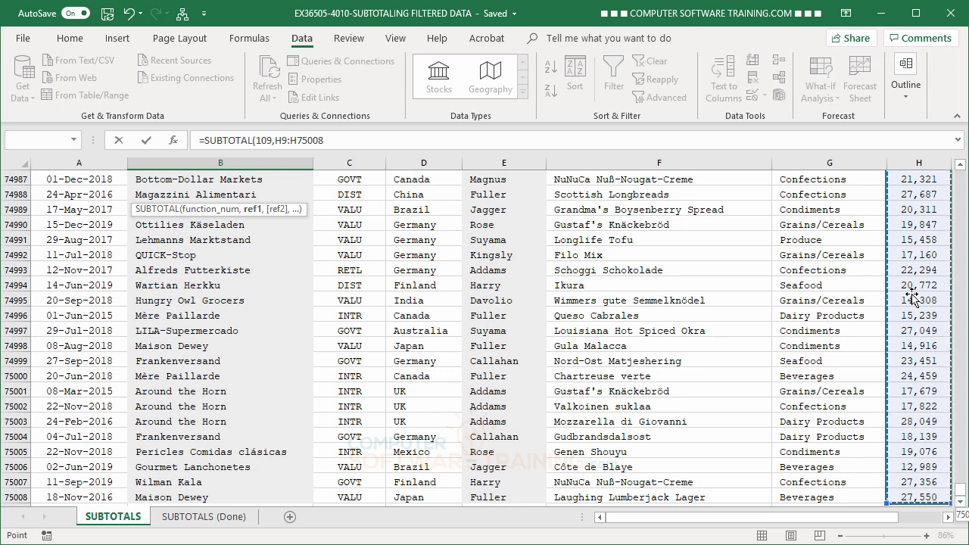
pyautogui.press('Return')
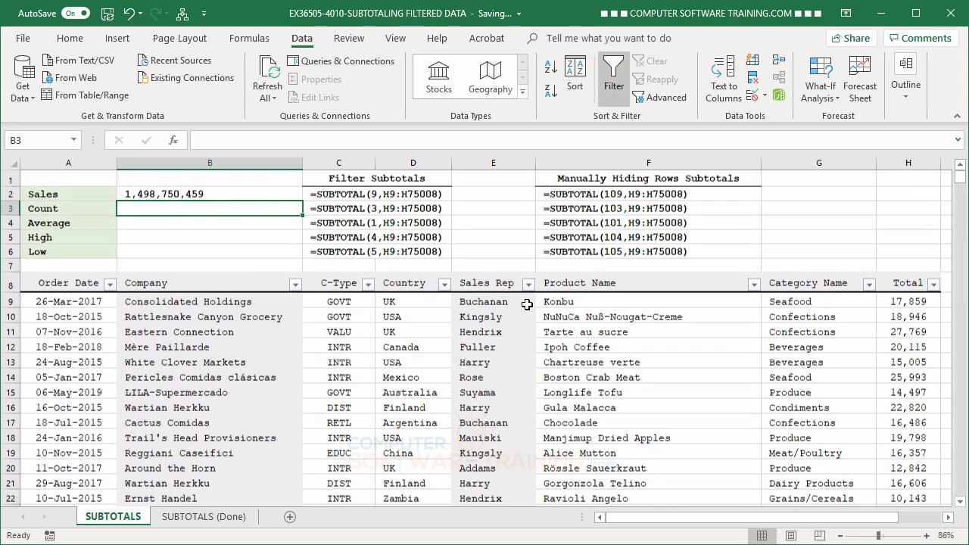
pyautogui.scroll(1, 526, 303)
pyautogui.click(172, 195)
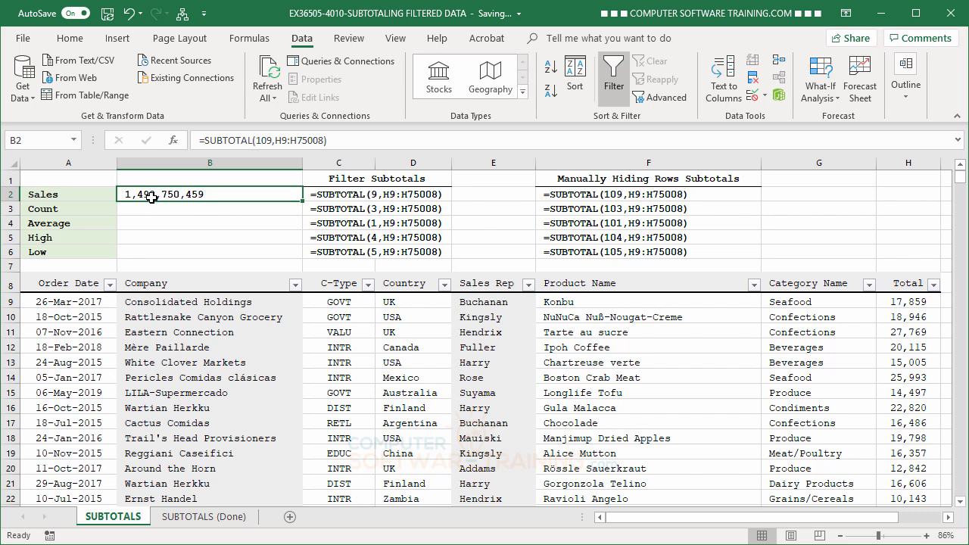
# Test the Sales subtotal by filtering the Sales Rep column to only the rep listed in row 11, and clear the filter.
pyautogui.click(529, 285)
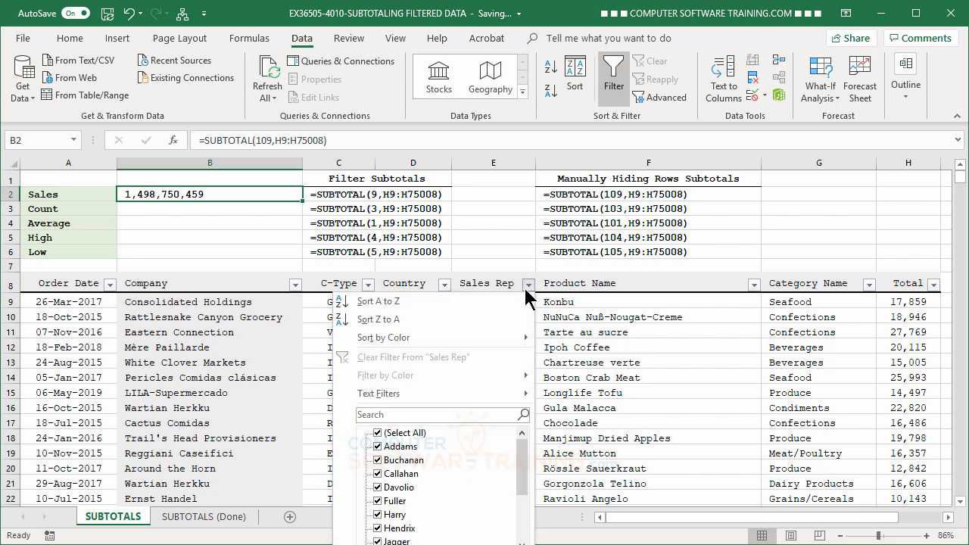
pyautogui.click(381, 435)
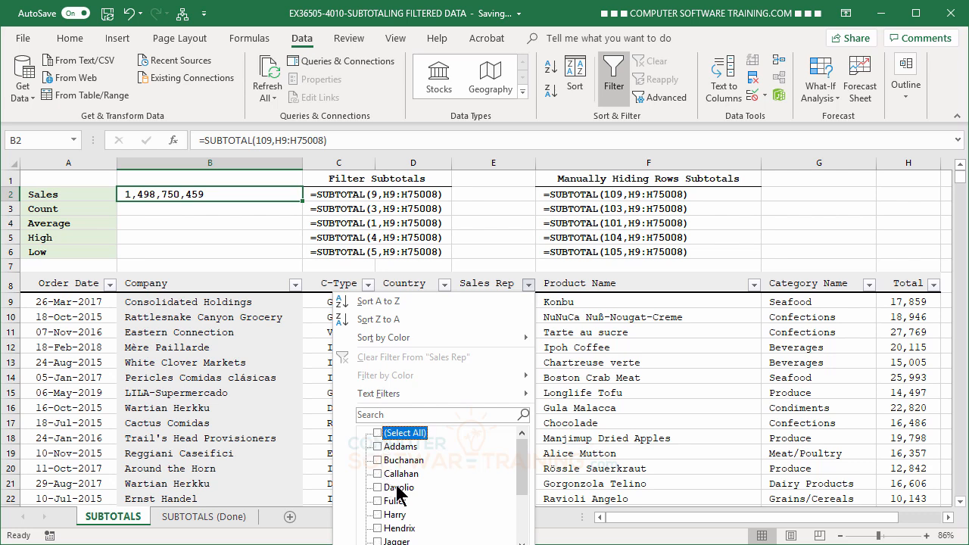
pyautogui.click(378, 530)
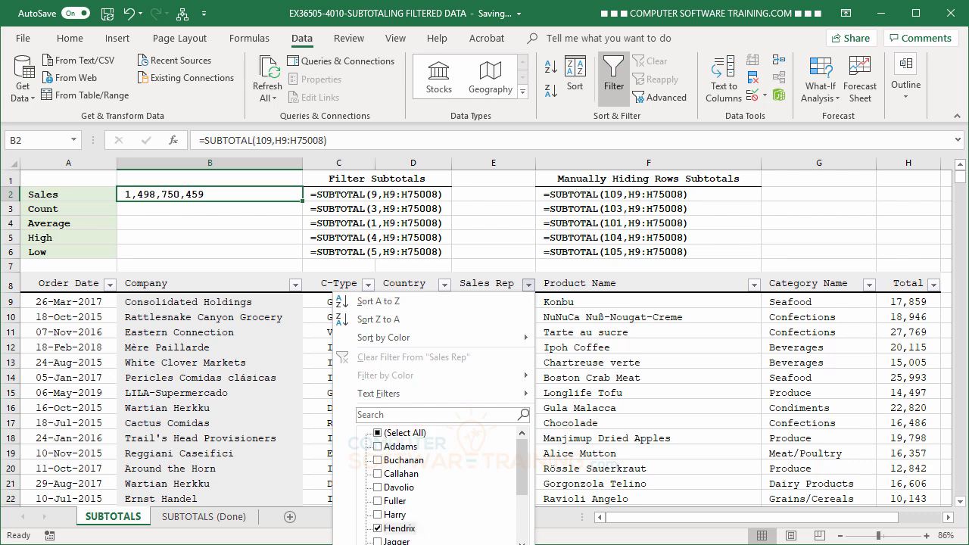
pyautogui.press('Return')
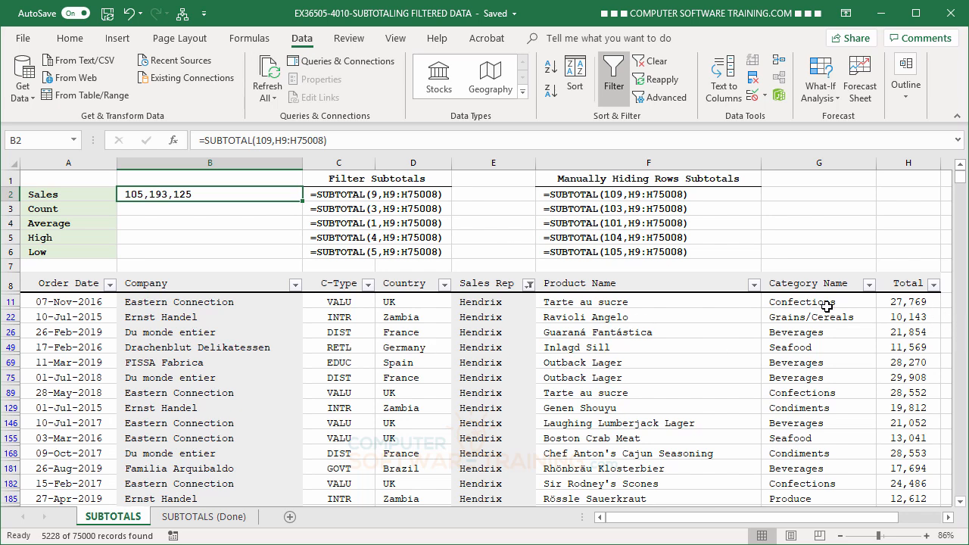
pyautogui.click(651, 62)
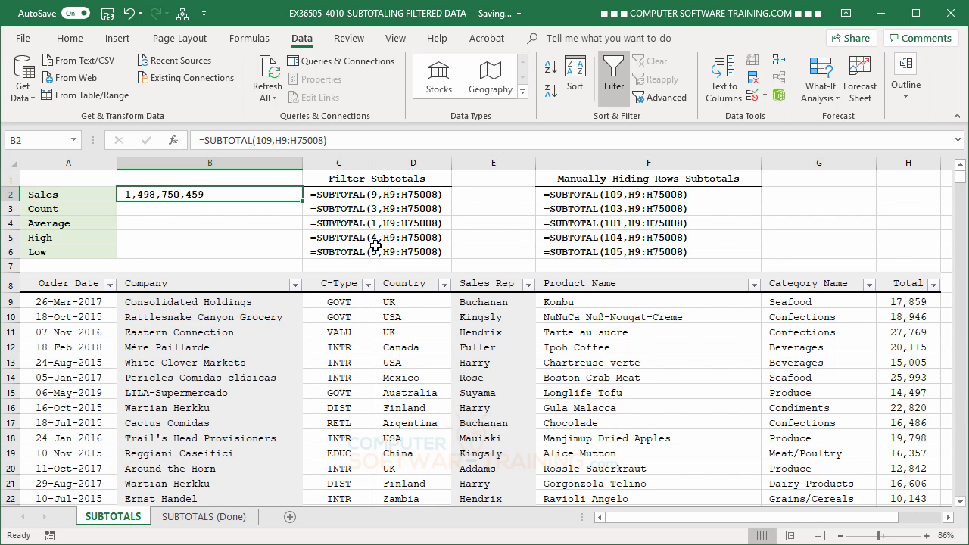
# Assign a range name to the Total column's values in H9:H75008.
pyautogui.click(913, 300)
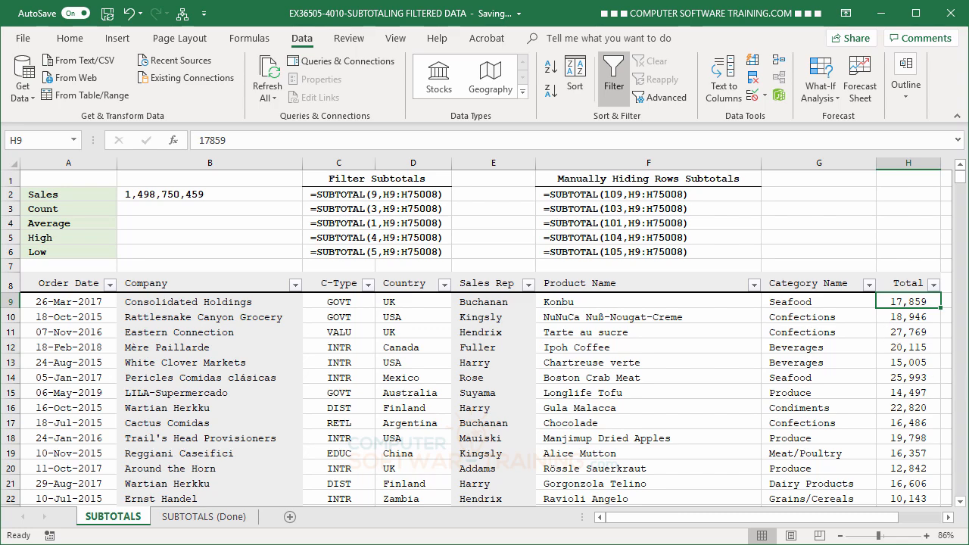
pyautogui.hotkey('ctrl', 'shift', 'Down')
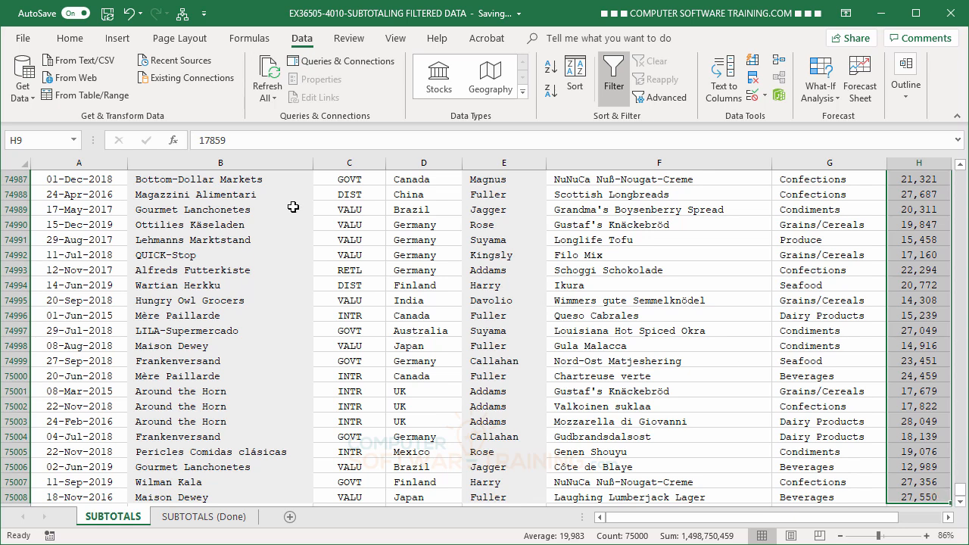
pyautogui.click(56, 140)
pyautogui.write('T')
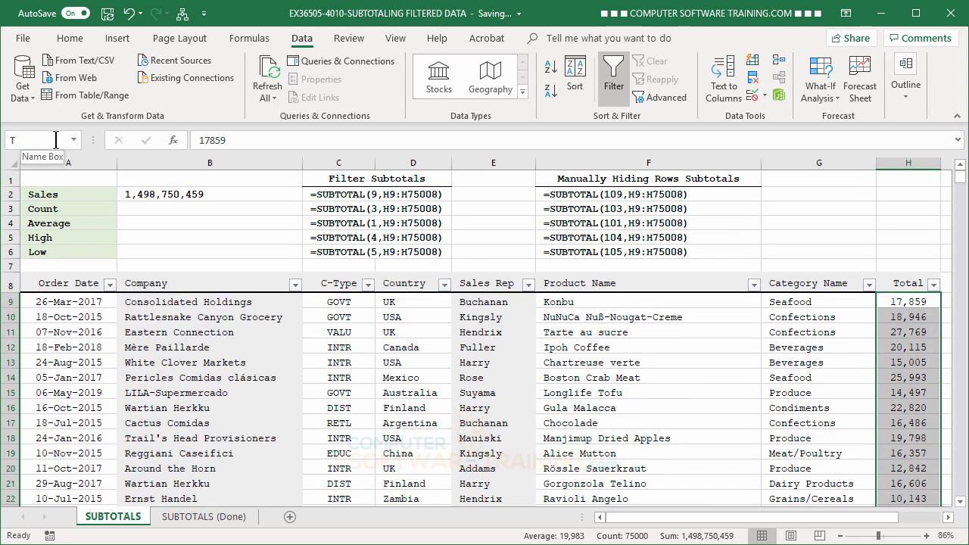
pyautogui.click(908, 350)
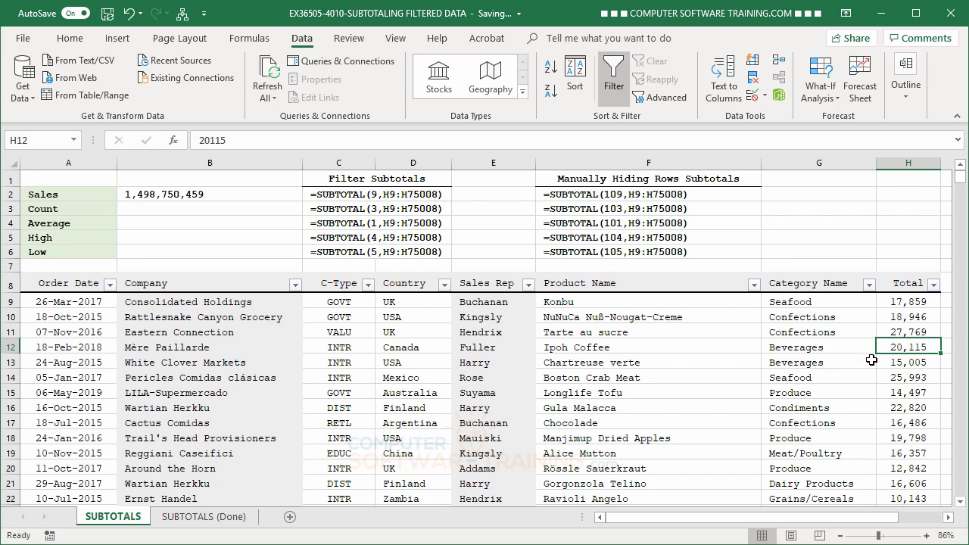
# Enter the Count formula in cell B3 as SUBTOTAL with function 103 (COUNTA) on the named range T.
pyautogui.click(176, 210)
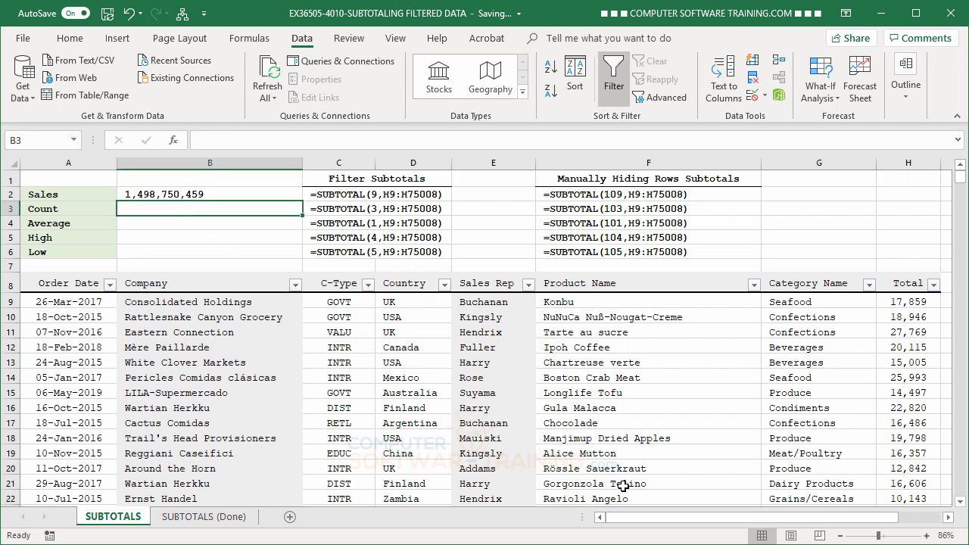
pyautogui.write('=')
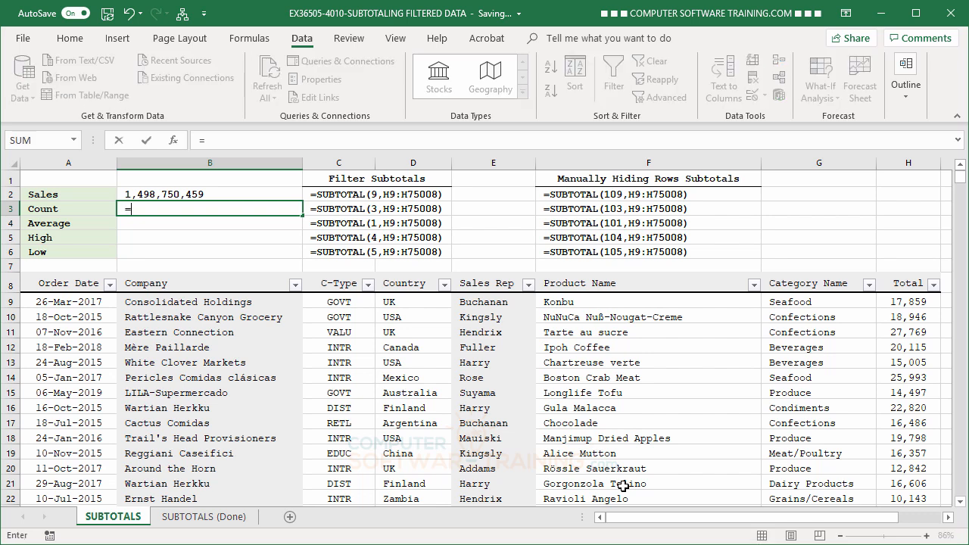
pyautogui.write('sub')
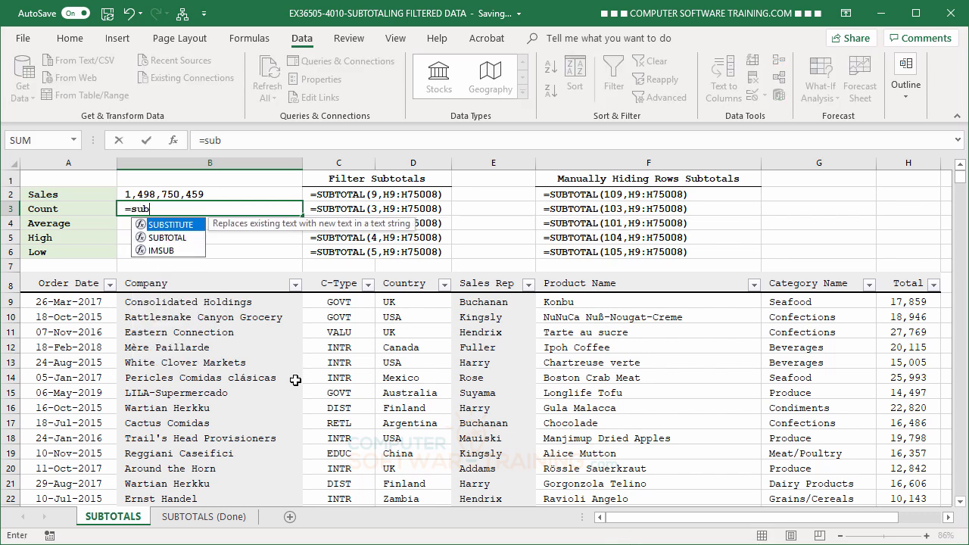
pyautogui.doubleClick(160, 238)
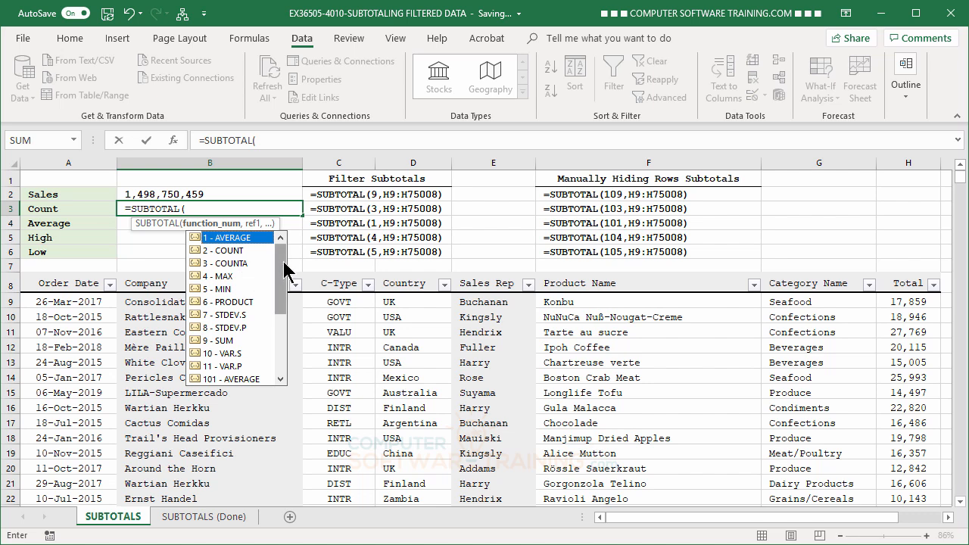
pyautogui.moveTo(283, 262); pyautogui.dragTo(285, 325)
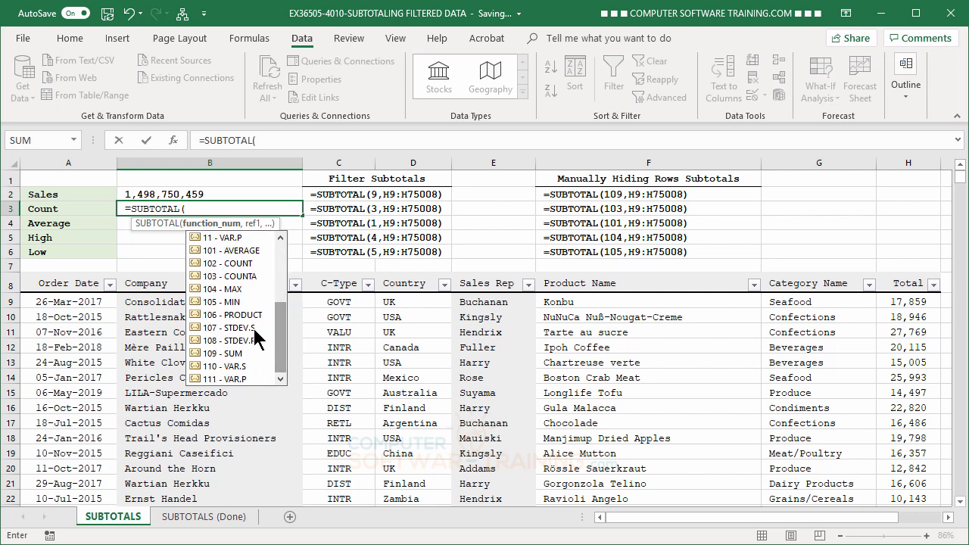
pyautogui.doubleClick(217, 277)
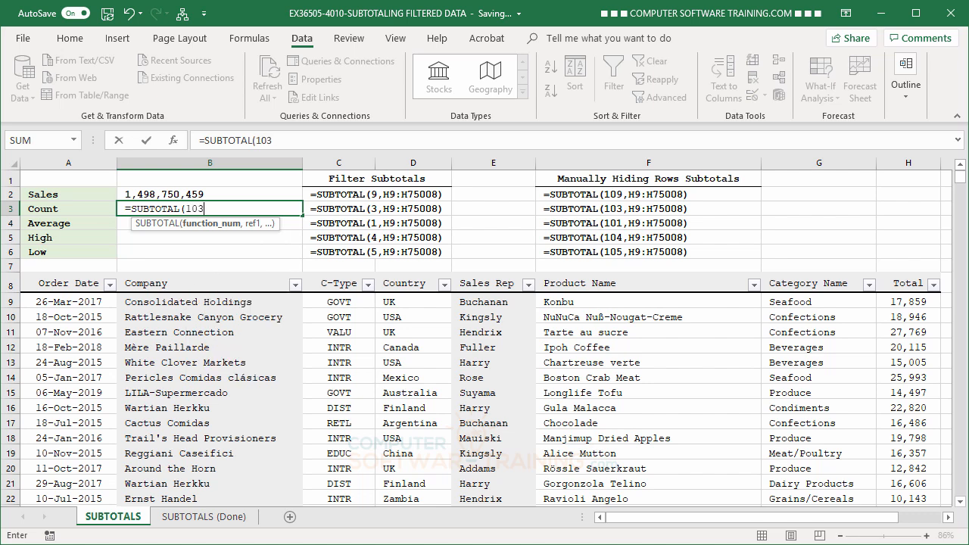
pyautogui.write(',')
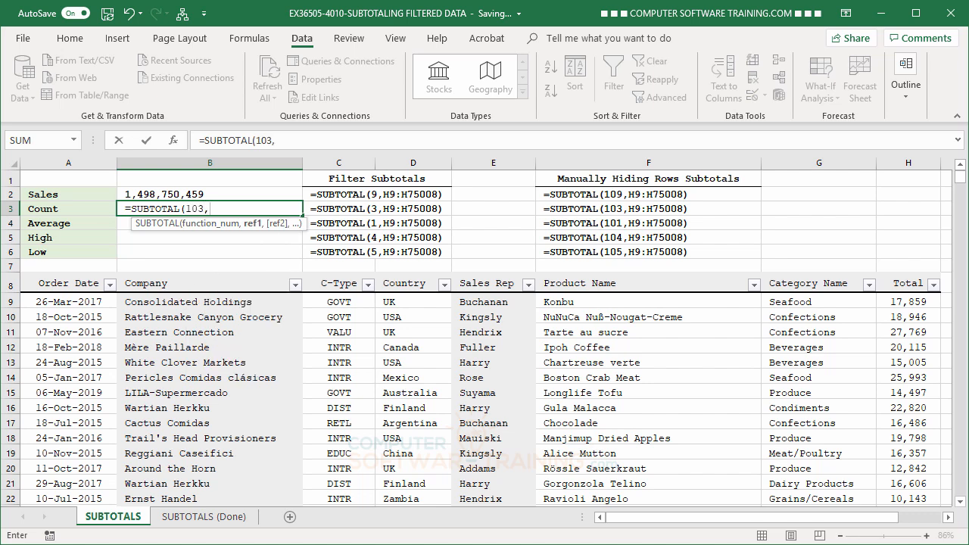
pyautogui.write('T')
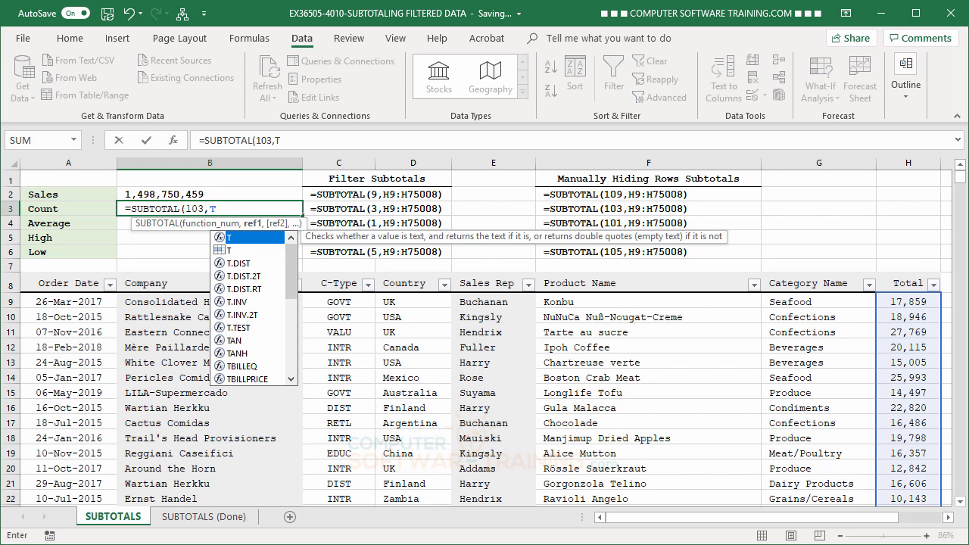
pyautogui.press('Return')
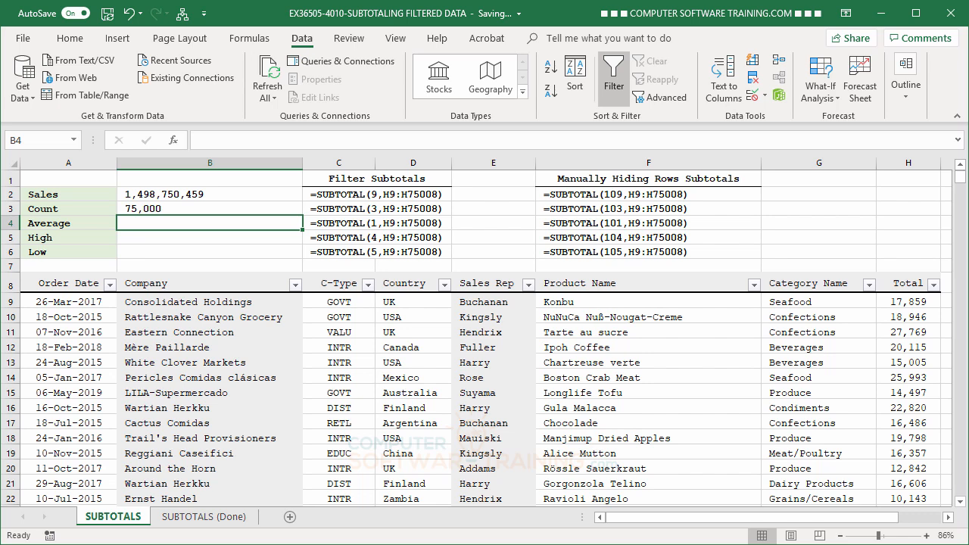
# Enter the Average formula in cell B4 as SUBTOTAL with function 101 (AVERAGE) on the named range T.
pyautogui.write('=sub')
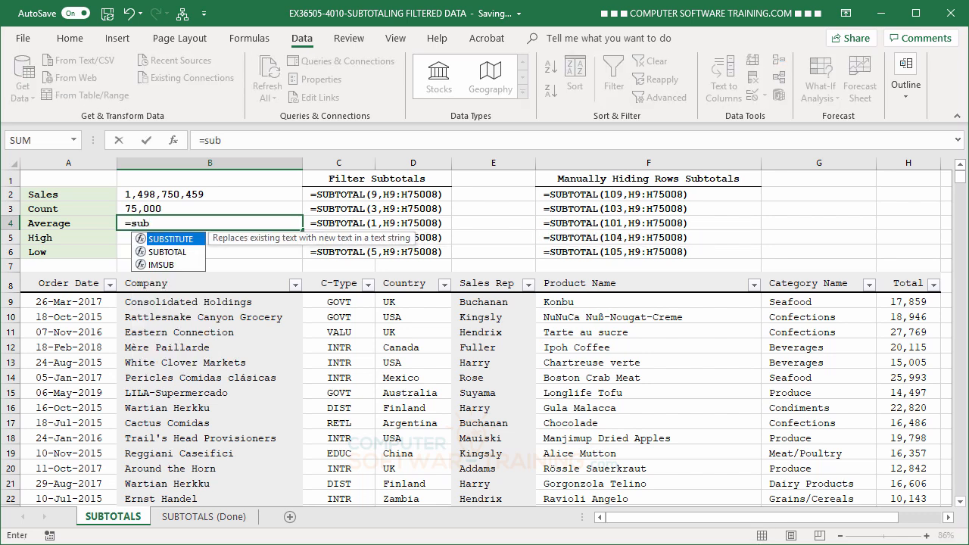
pyautogui.doubleClick(169, 252)
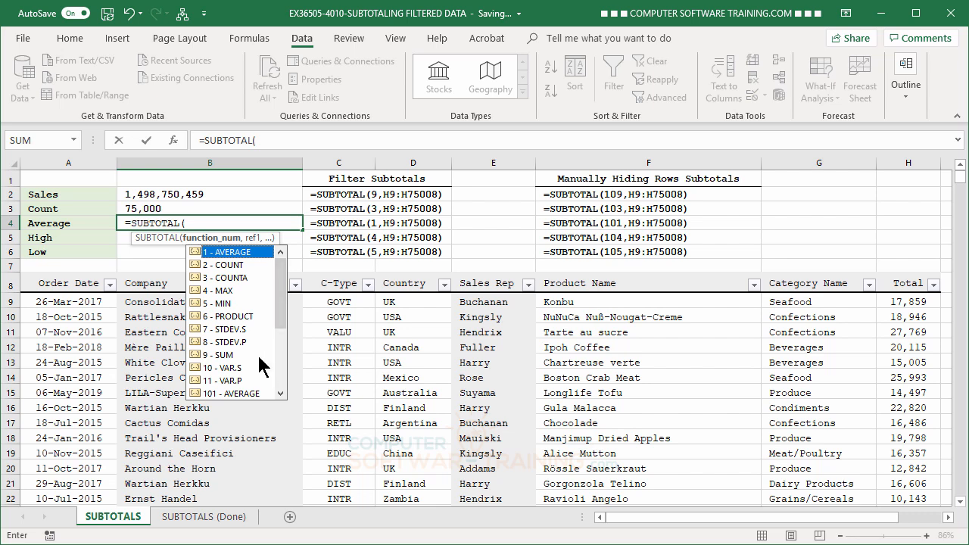
pyautogui.scroll(-1, 258, 360)
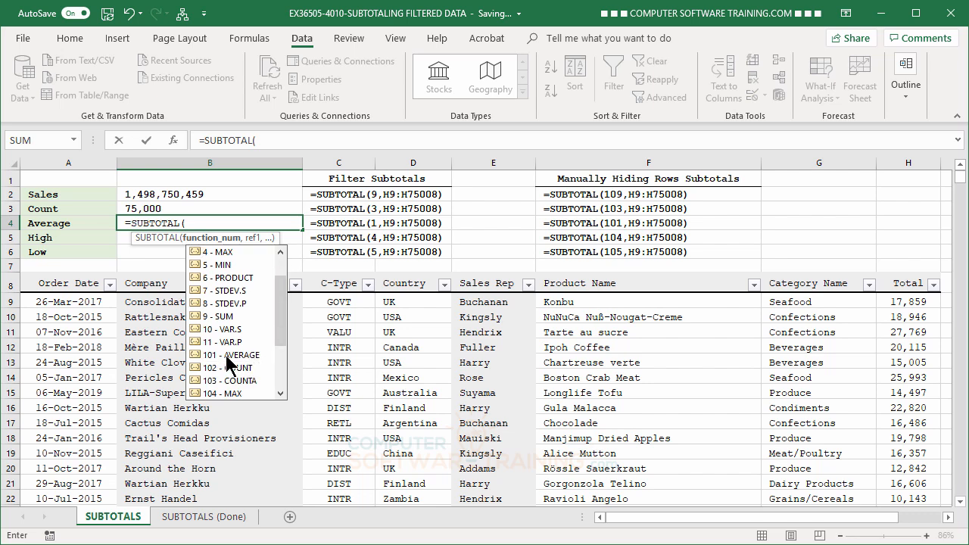
pyautogui.doubleClick(236, 355)
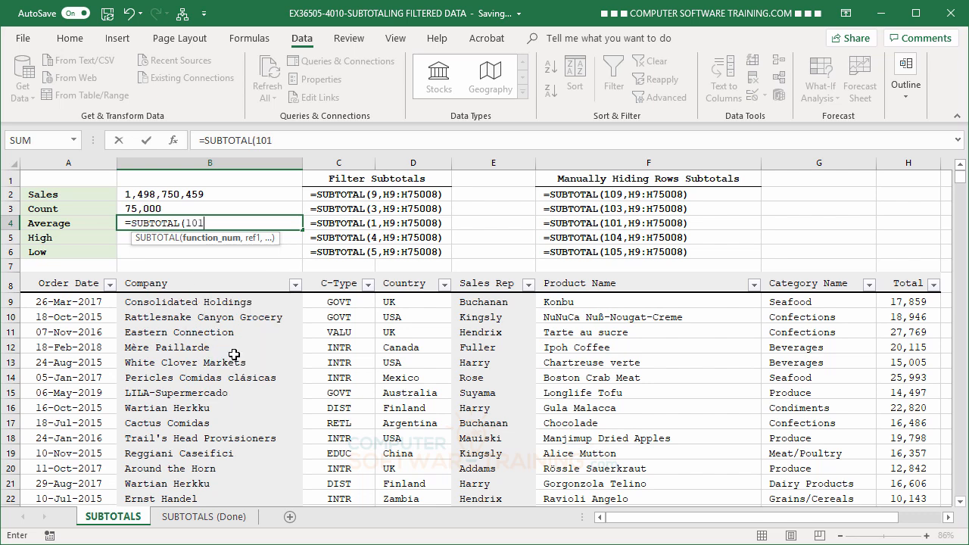
pyautogui.write(',')
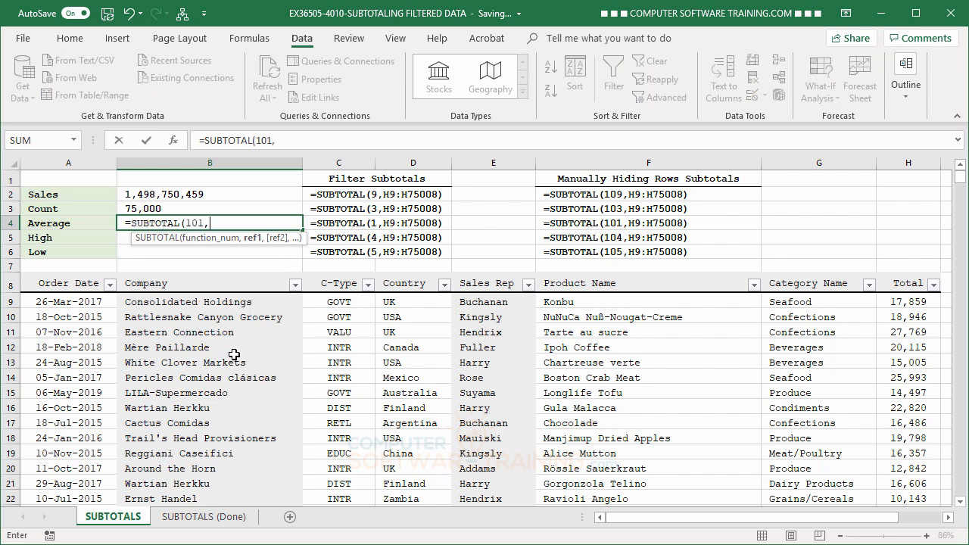
pyautogui.write('T')
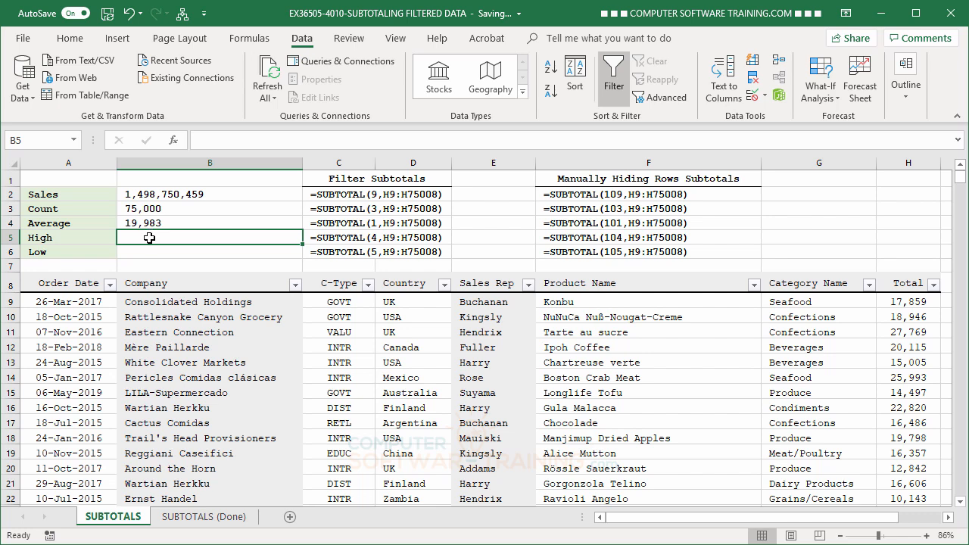
# Enter the High formula in cell B5 as SUBTOTAL with function 104 (MAX) on the named range T.
pyautogui.write('=sub')
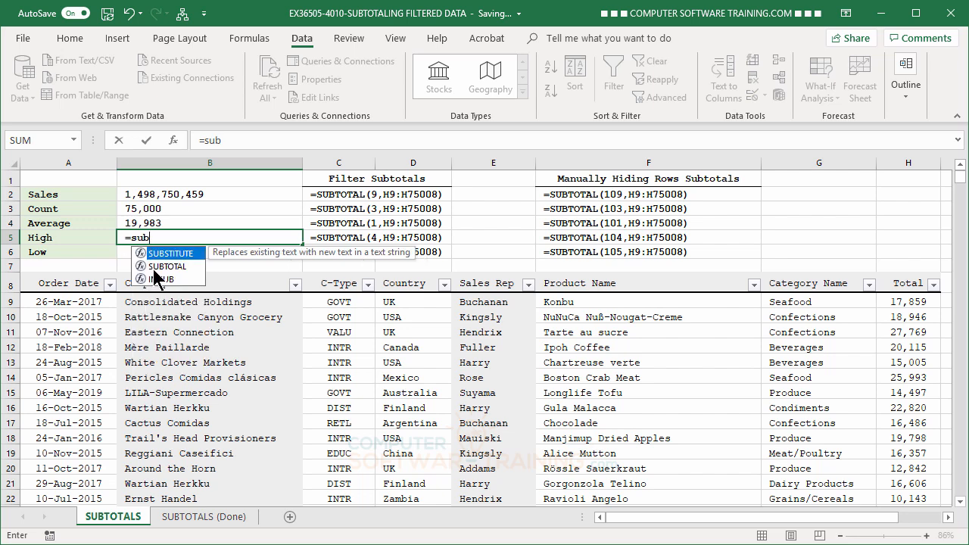
pyautogui.doubleClick(156, 268)
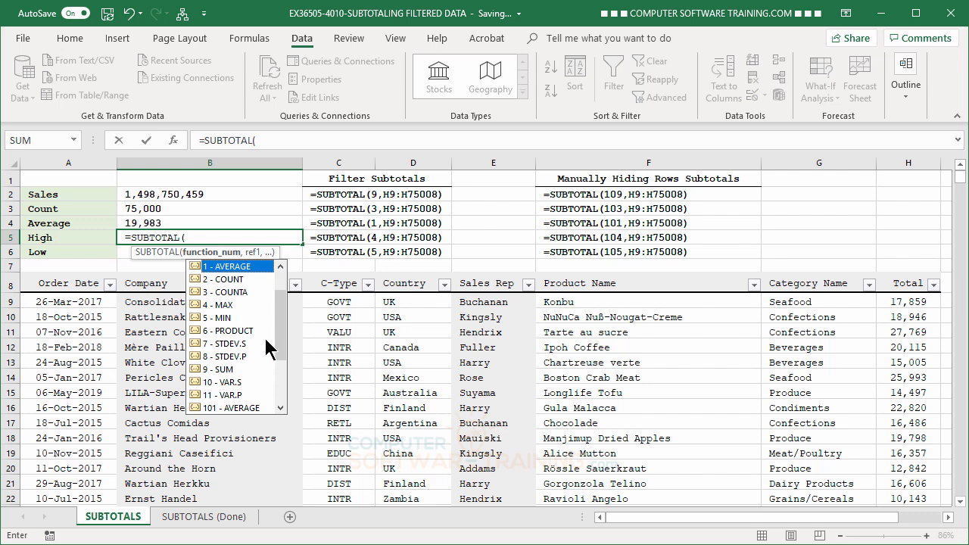
pyautogui.scroll(-3, 247, 402)
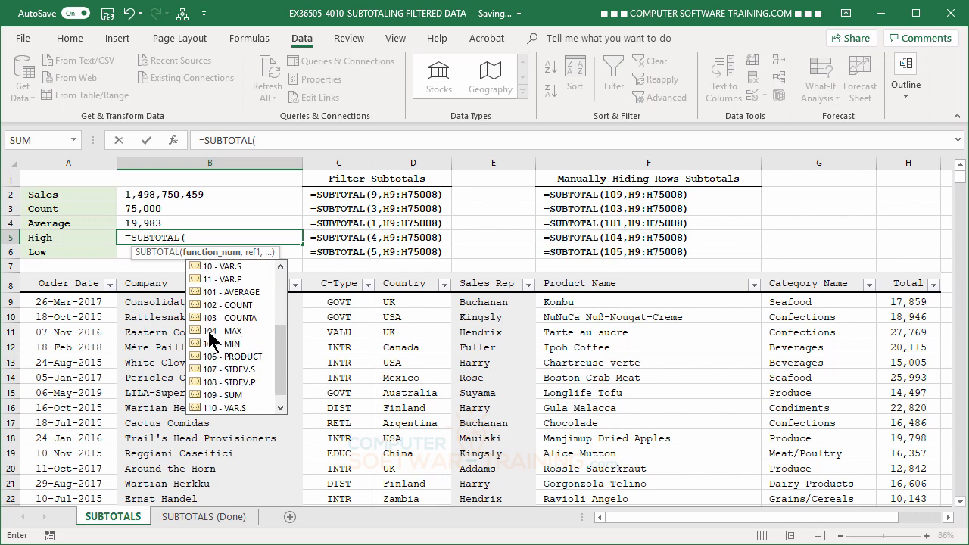
pyautogui.doubleClick(209, 331)
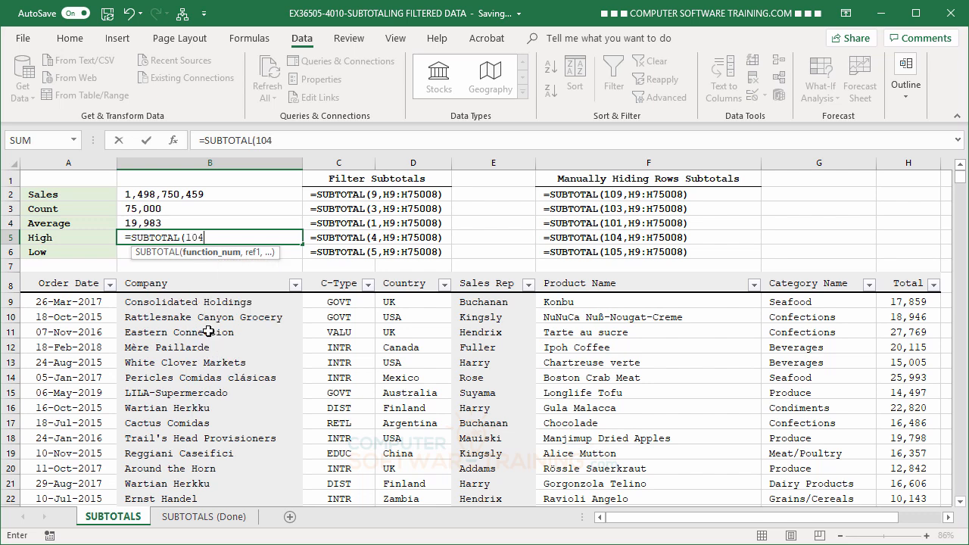
pyautogui.write(',')
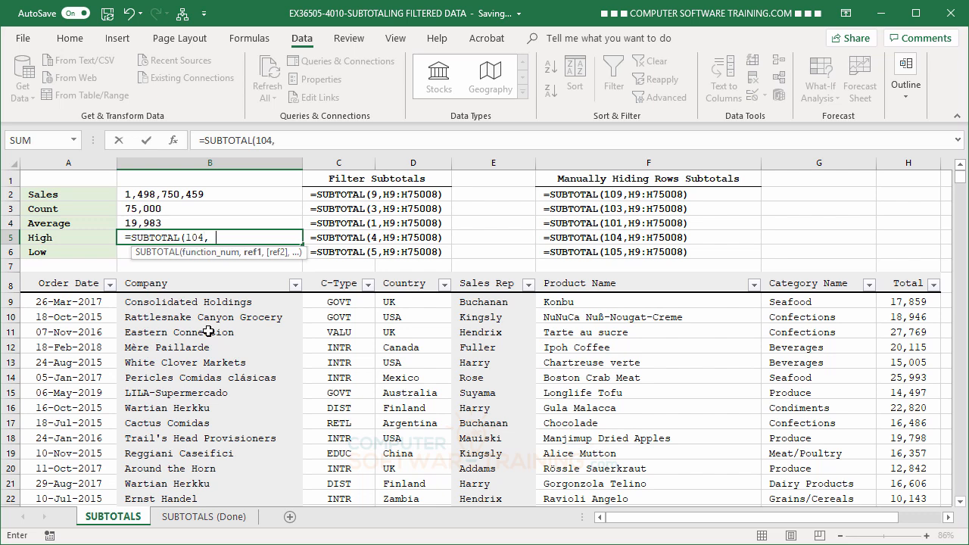
pyautogui.write('T')
pyautogui.press('Return')
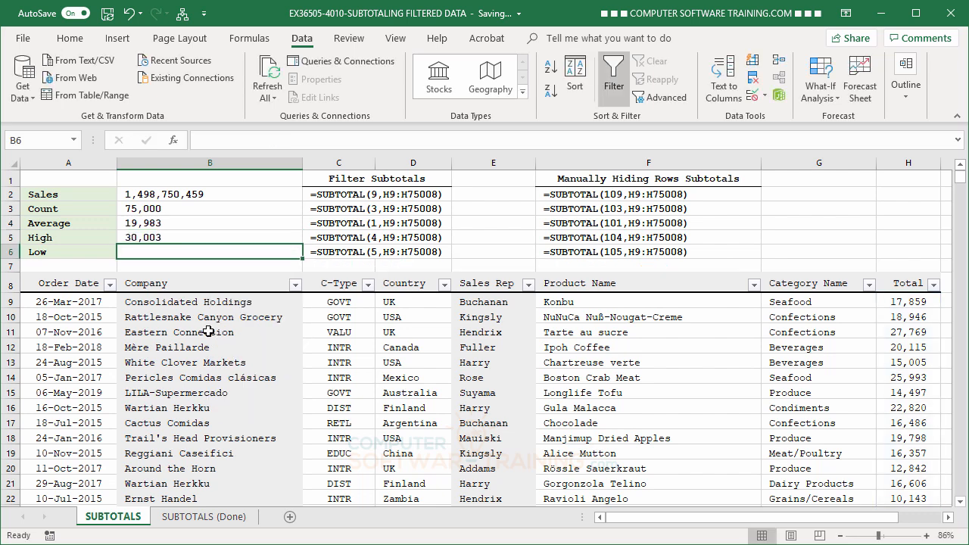
# Enter the Low formula in cell B6 as SUBTOTAL with function 105 (MIN) on the named range T.
pyautogui.write('=')
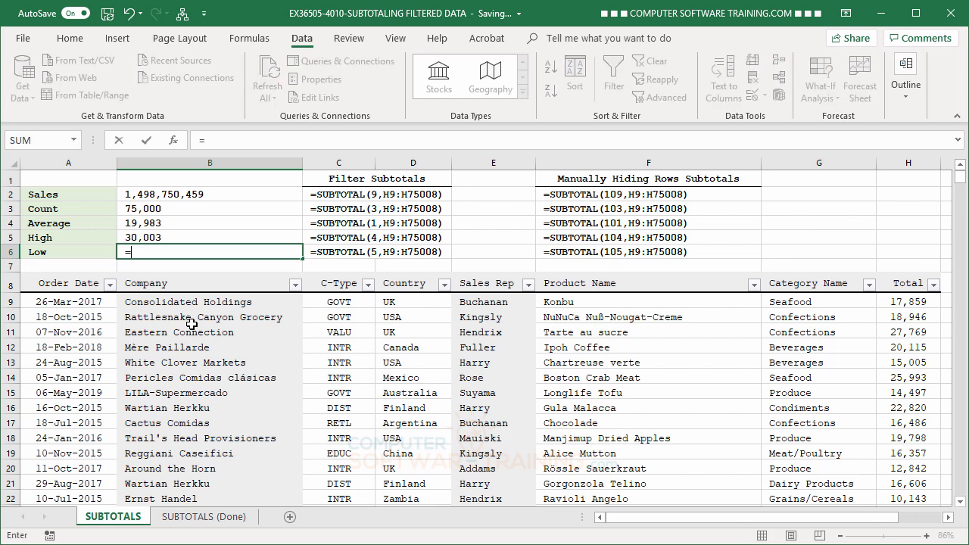
pyautogui.write('sub')
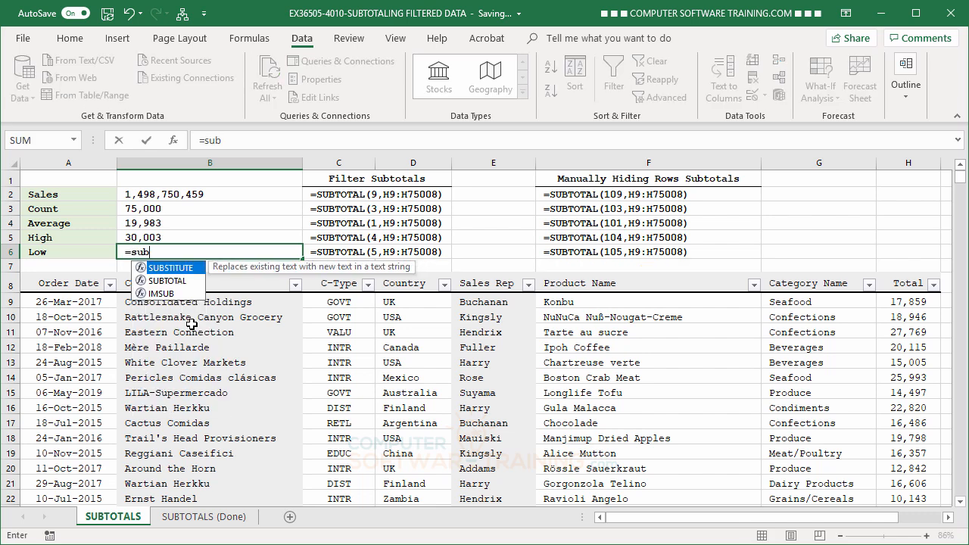
pyautogui.doubleClick(168, 280)
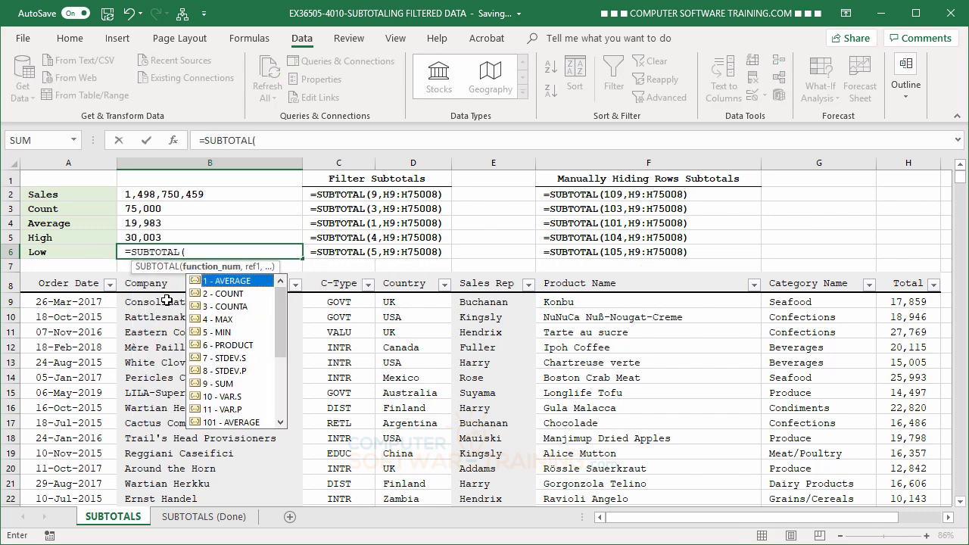
pyautogui.scroll(-4, 243, 413)
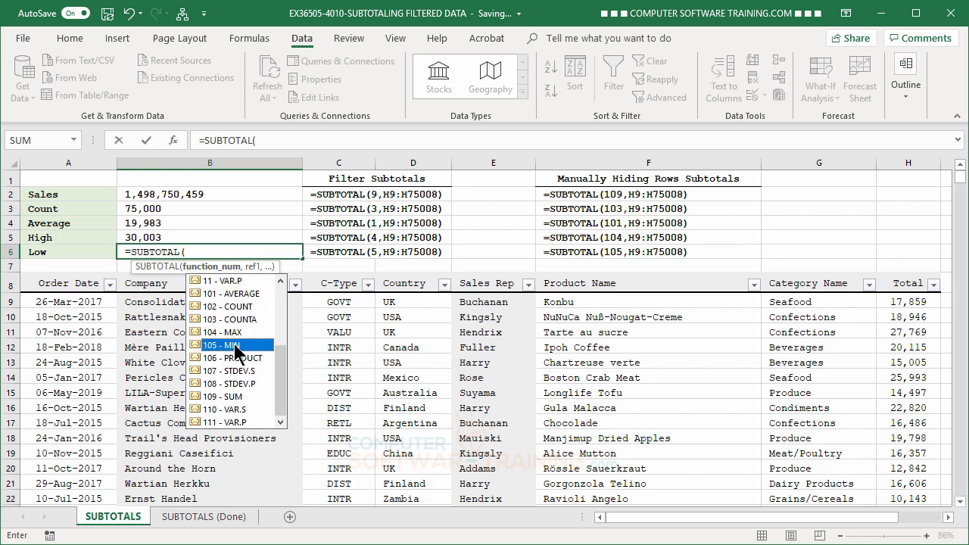
pyautogui.doubleClick(234, 346)
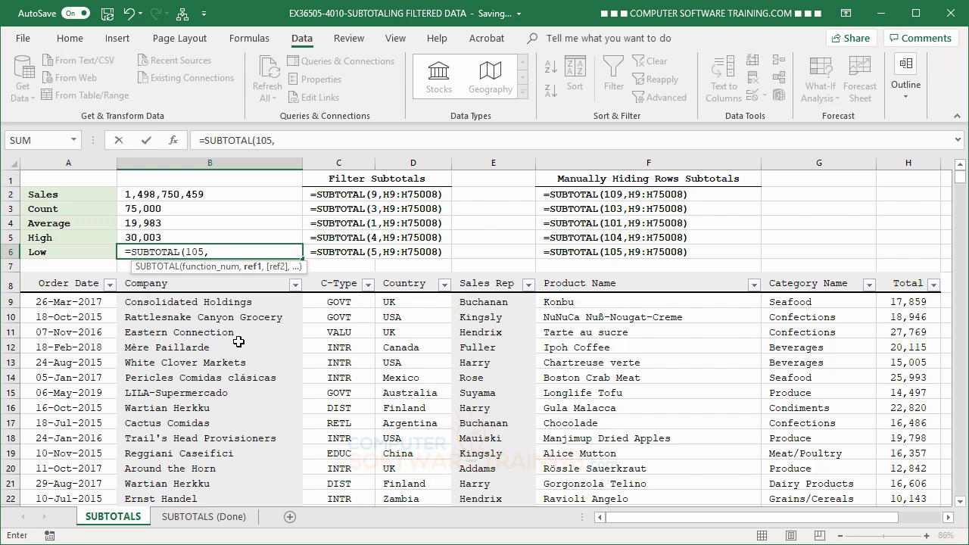
pyautogui.write('T')
pyautogui.press('Return')
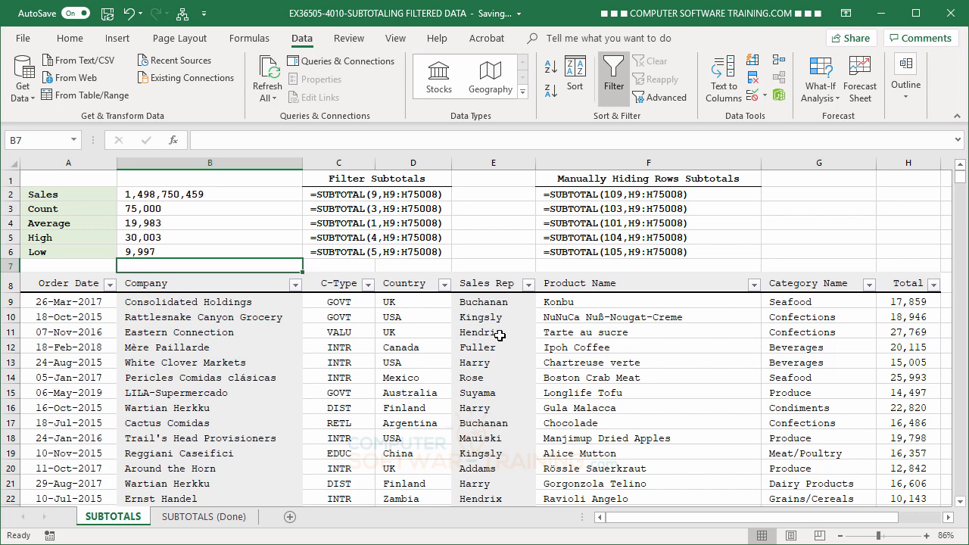
# Filter the Sales Rep column to only the rep listed in row 11.
pyautogui.click(529, 284)
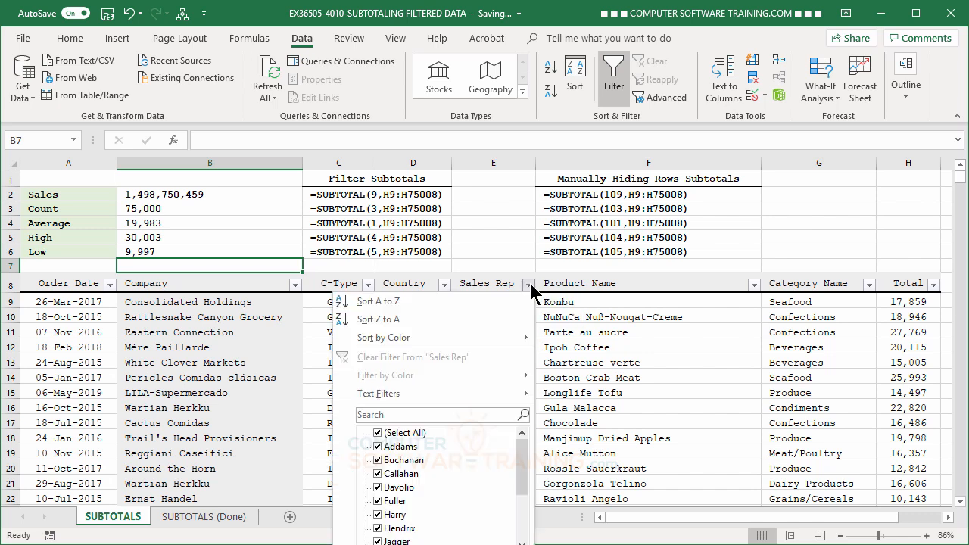
pyautogui.click(378, 434)
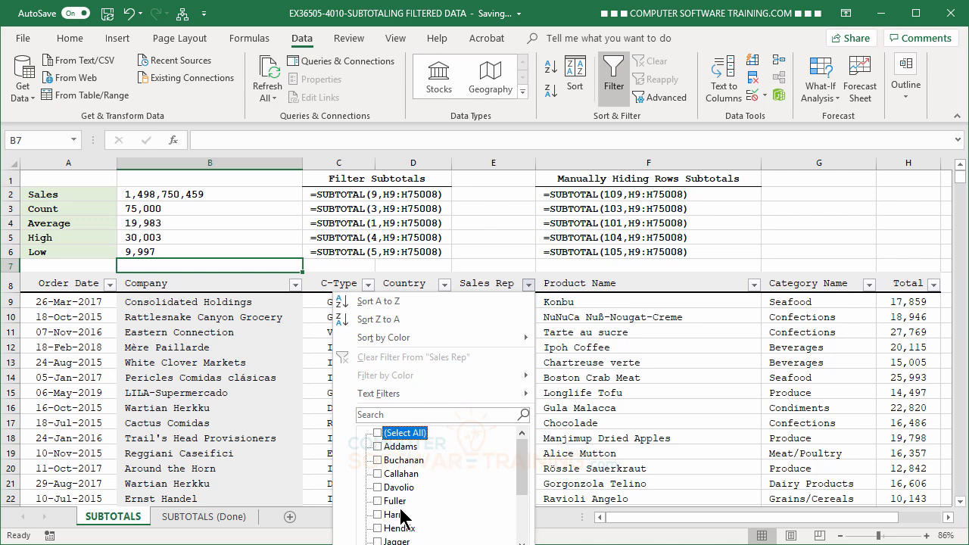
pyautogui.scroll(-2, 401, 519)
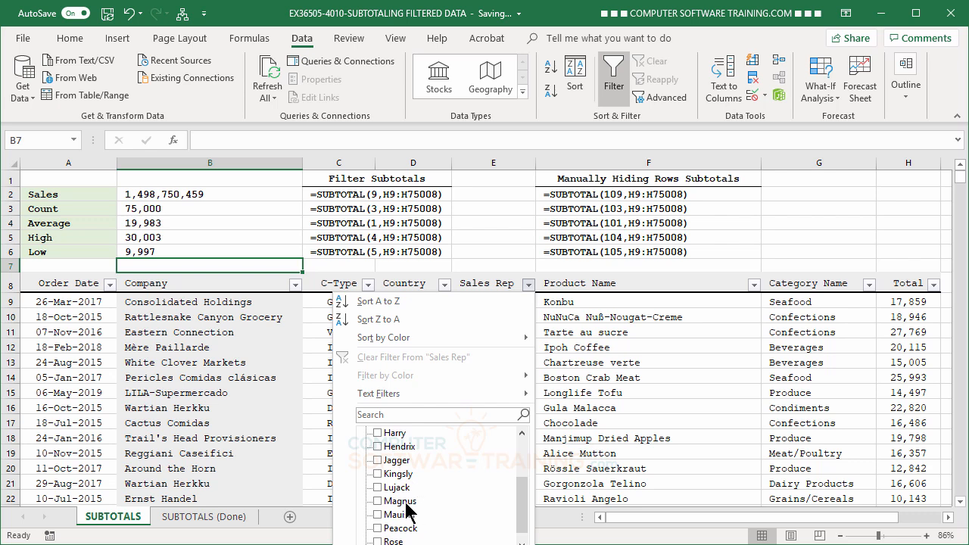
pyautogui.click(376, 444)
pyautogui.click(435, 544)
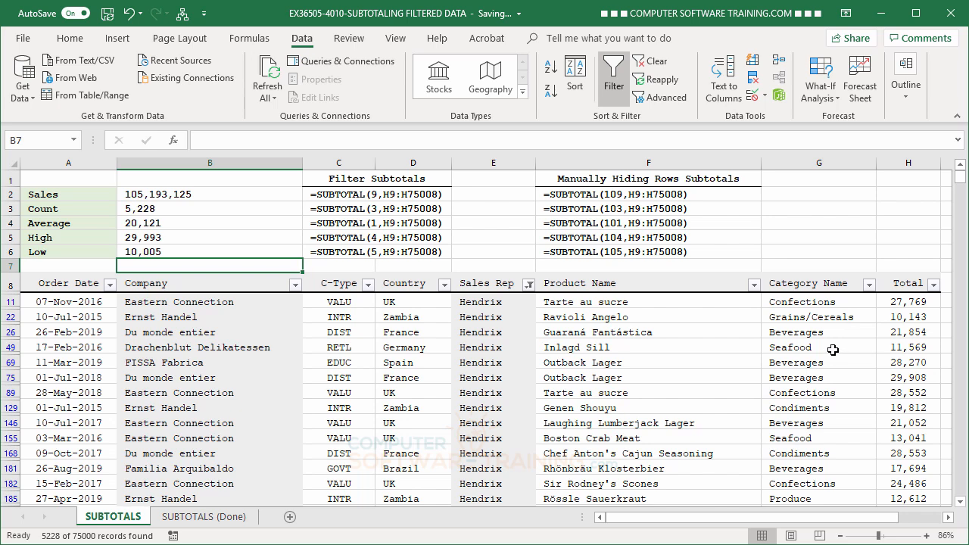
# Filter the Category Name column to only Beverages and Seafood.
pyautogui.click(871, 284)
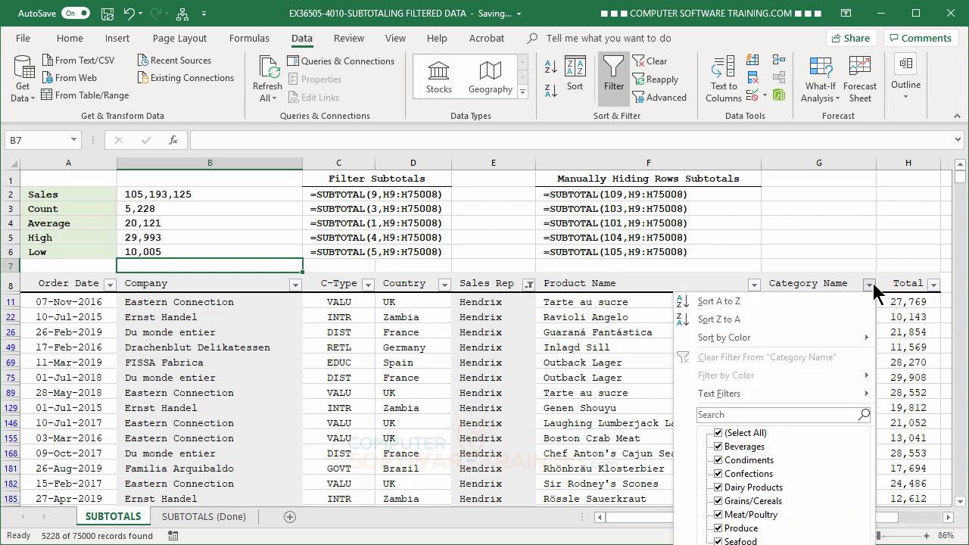
pyautogui.click(721, 433)
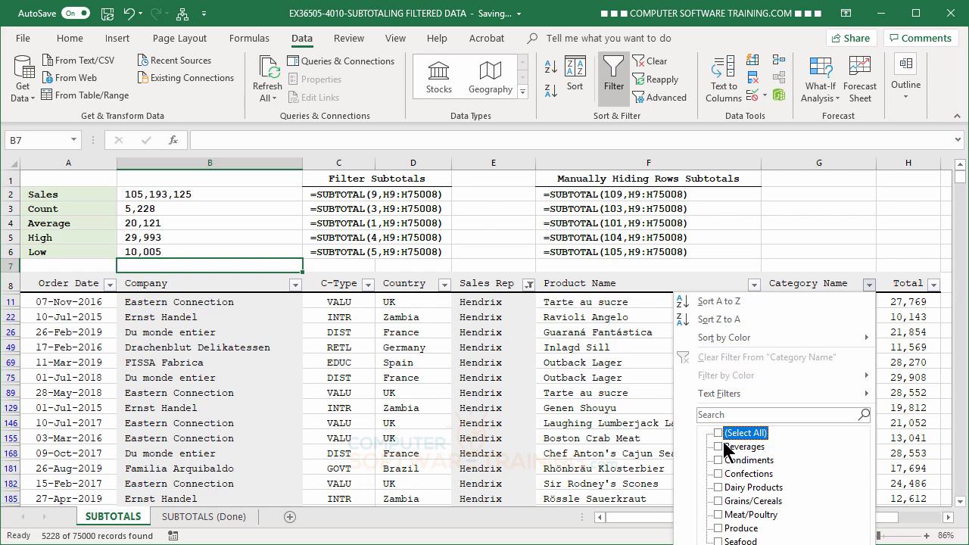
pyautogui.click(721, 446)
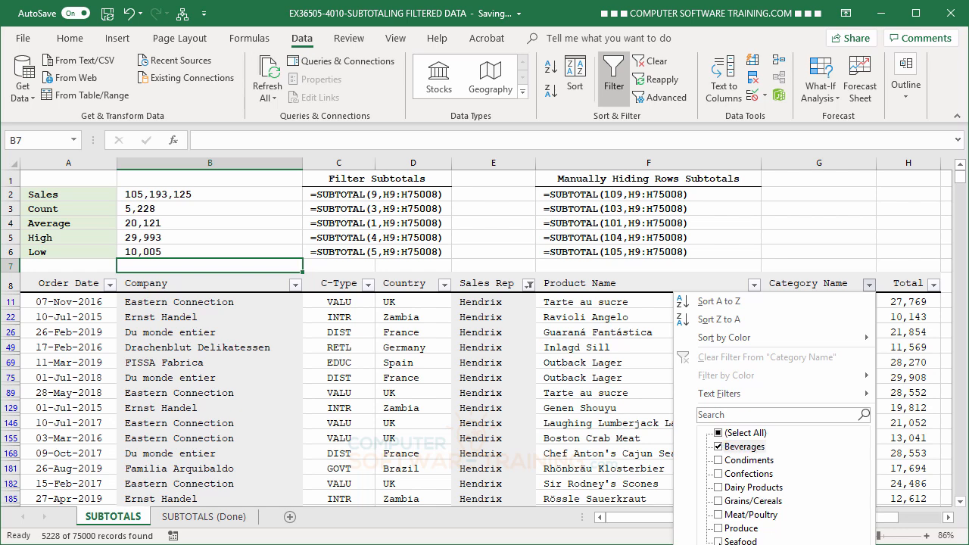
pyautogui.click(719, 540)
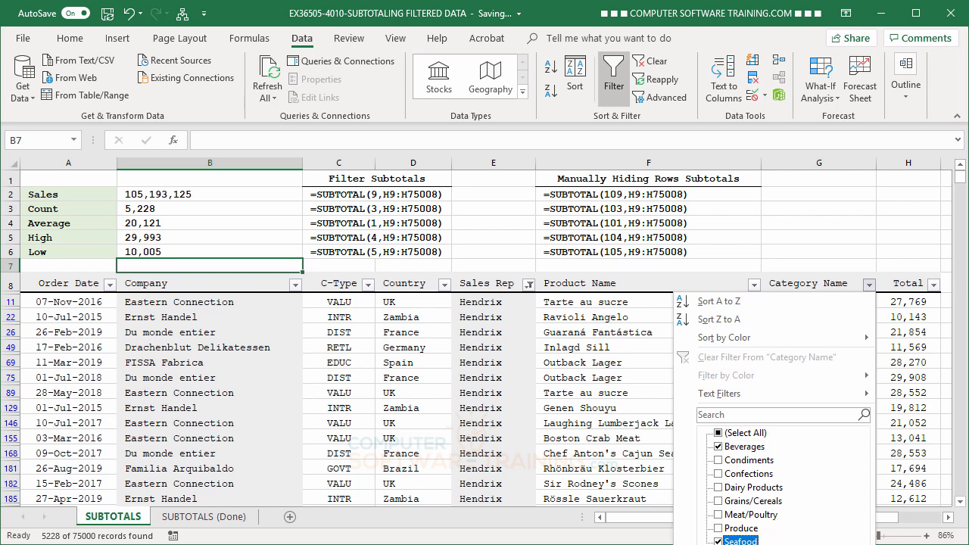
pyautogui.press('Return')
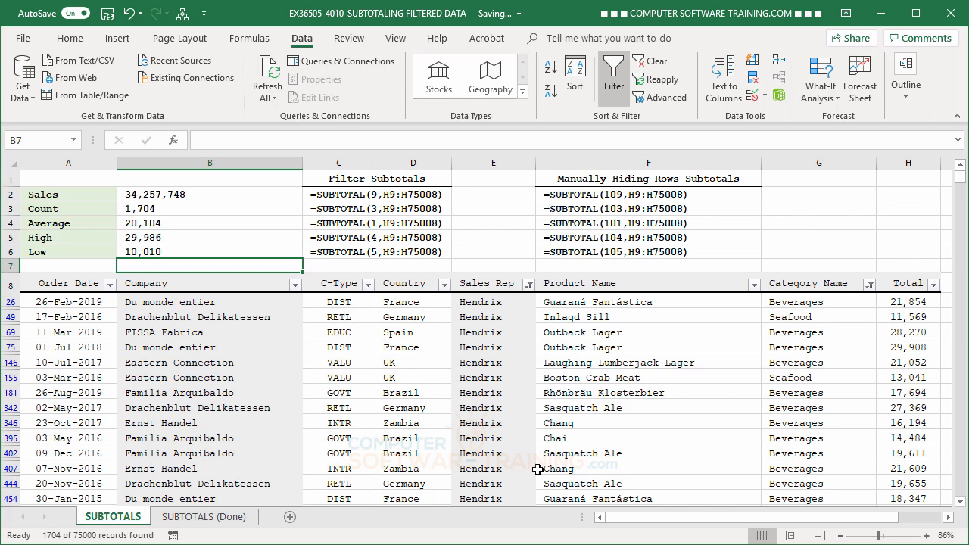
# Filter the Order Date column to only dates in 2019.
pyautogui.click(109, 284)
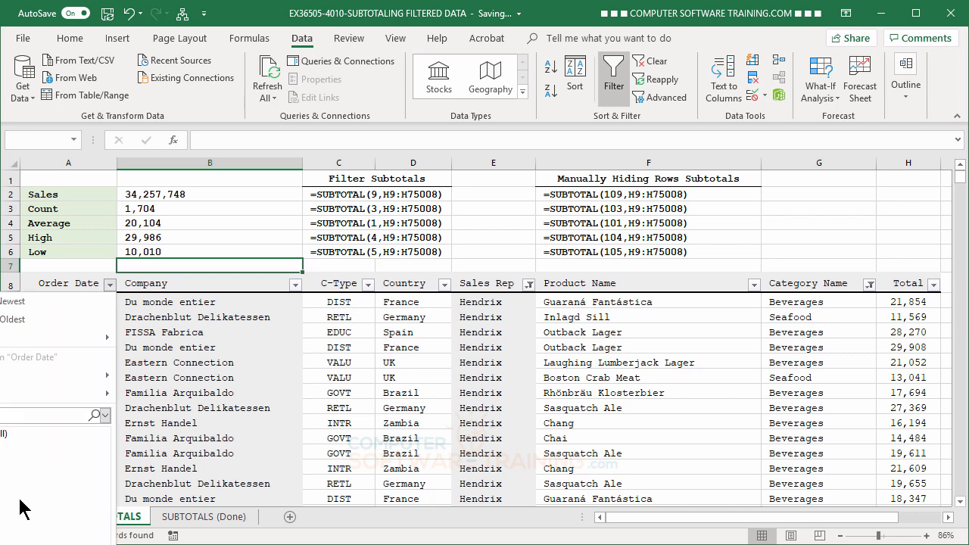
pyautogui.click(3, 434)
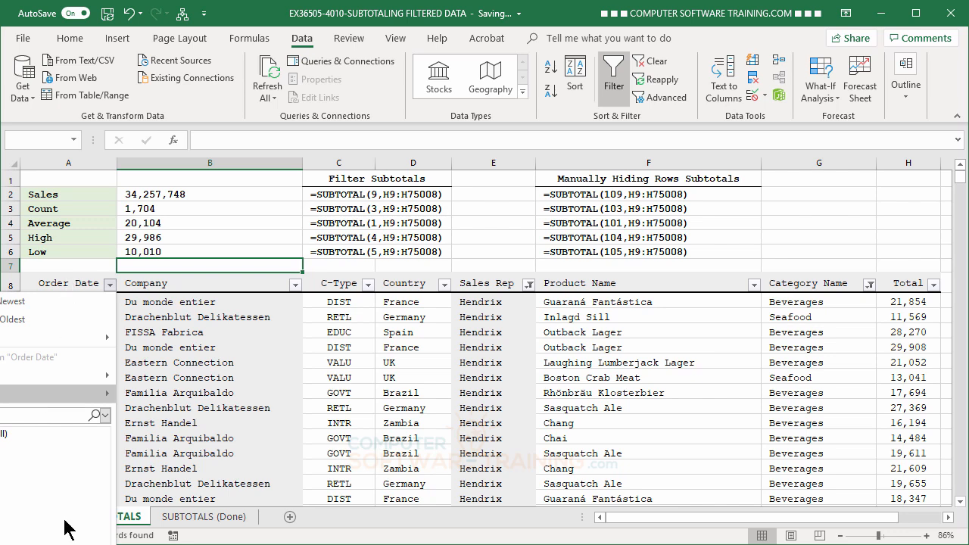
pyautogui.click(28, 544)
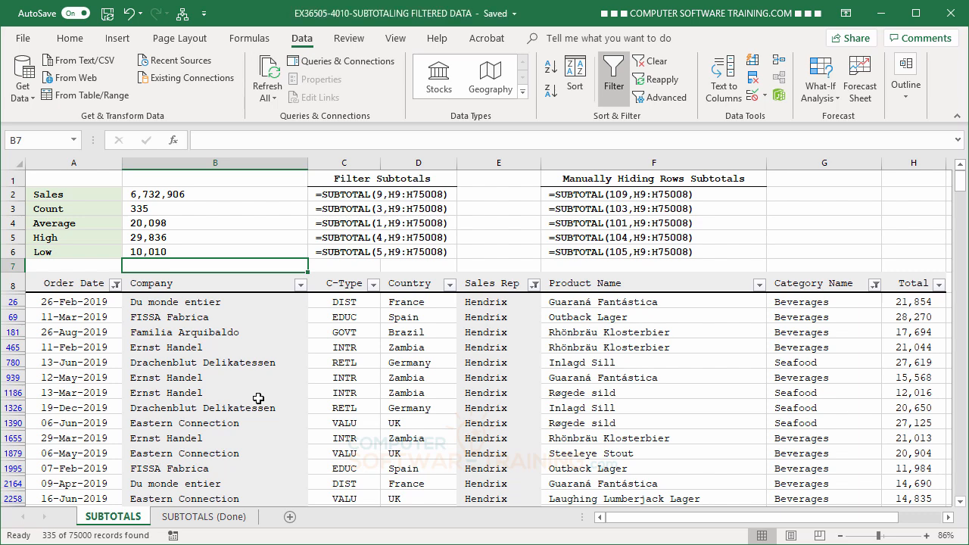
# Narrow the Order Date filter to October, November and December of 2019.
pyautogui.click(115, 285)
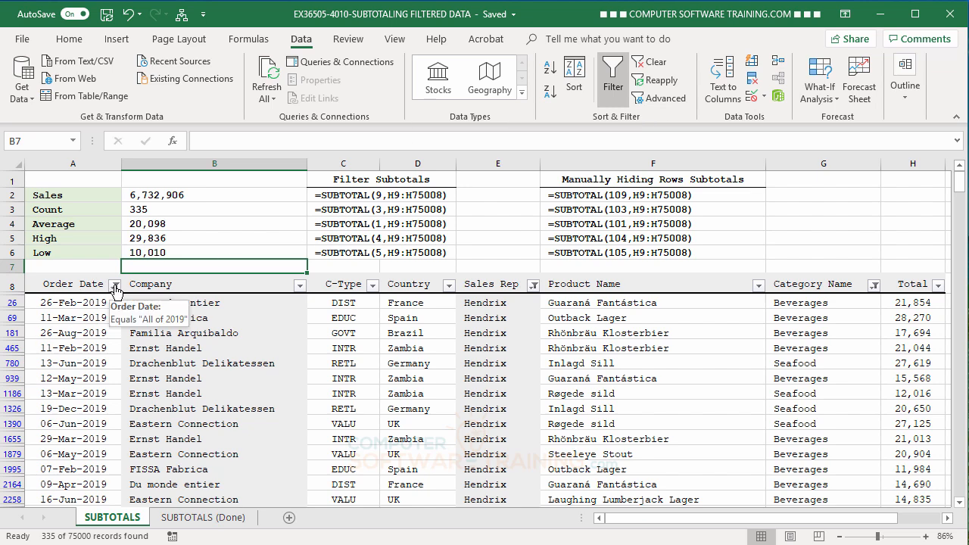
pyautogui.click(115, 287)
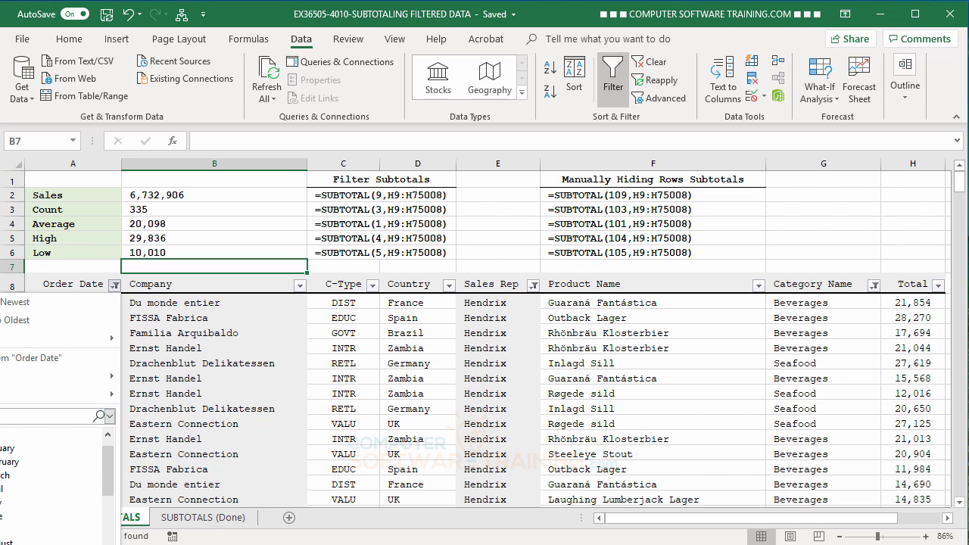
pyautogui.moveTo(118, 544)
pyautogui.mouseDown()
pyautogui.moveTo(371, 544)
pyautogui.moveTo(118, 544)
pyautogui.mouseUp()
pyautogui.moveTo(109, 462); pyautogui.dragTo(116, 508)
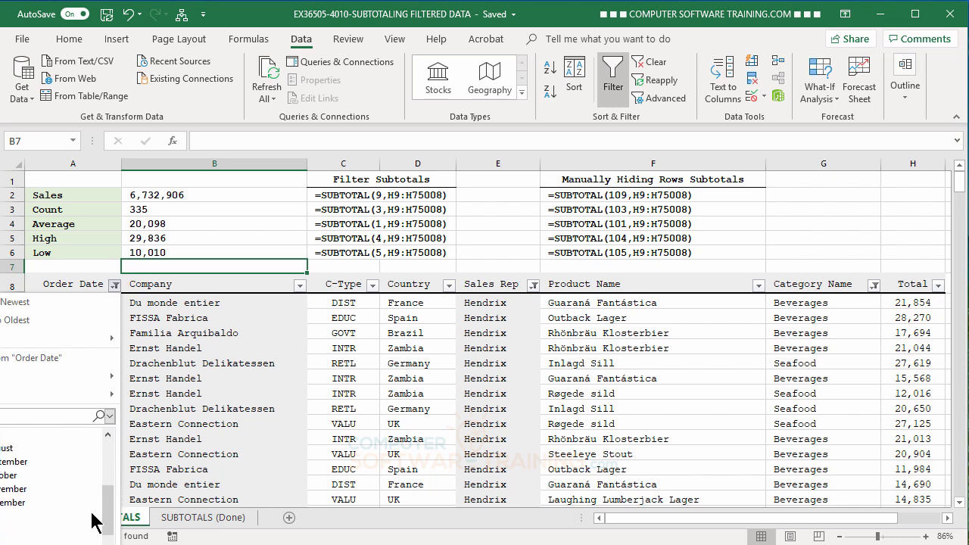
pyautogui.click(0, 476)
pyautogui.click(0, 490)
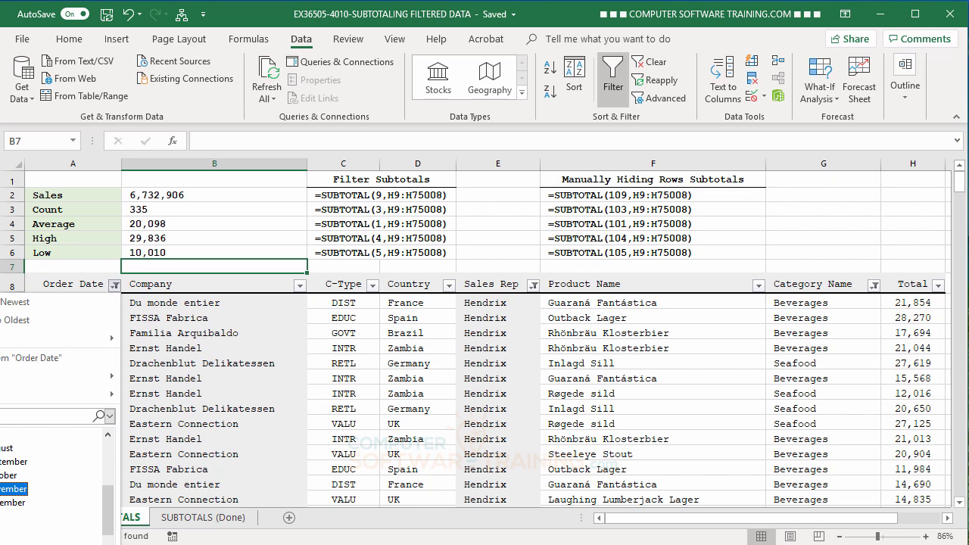
pyautogui.click(0, 503)
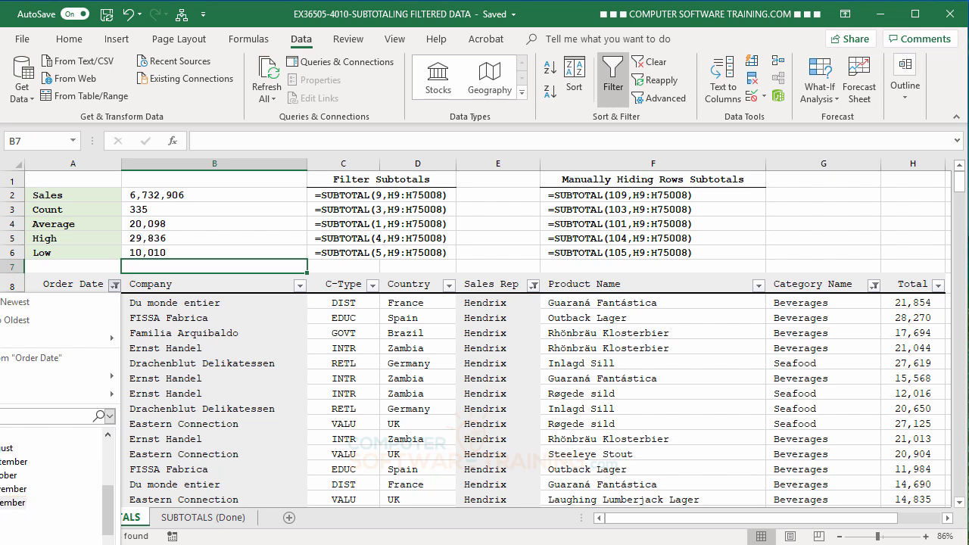
pyautogui.click(23, 544)
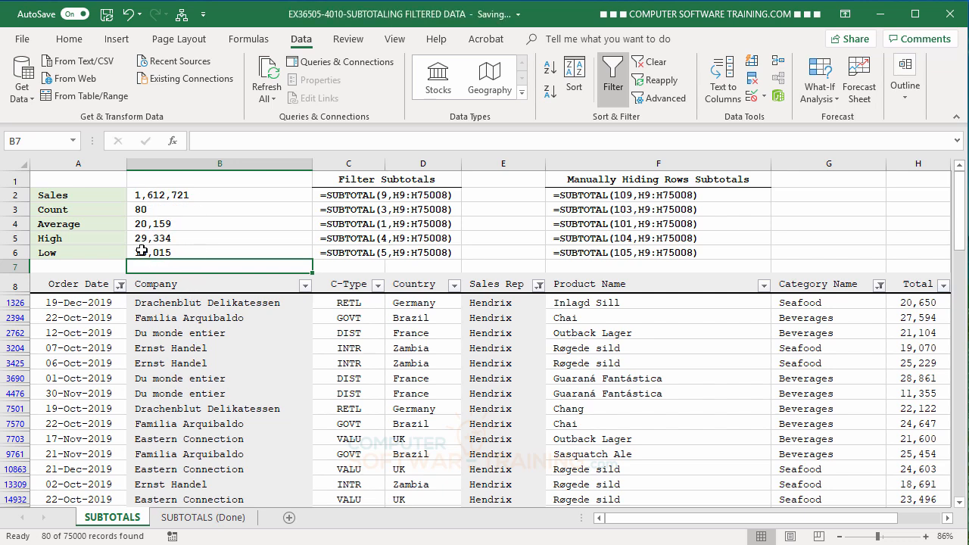